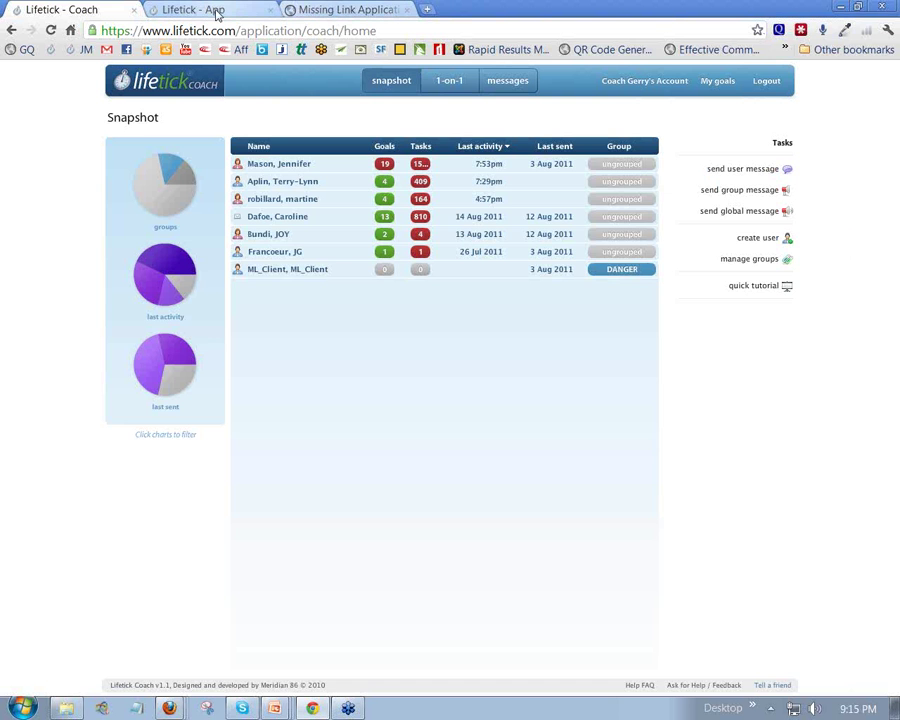
# In the Lifetick app, create a goal "Generate $250,000 of speaking...." with the short name "income".
pyautogui.click(217, 12)
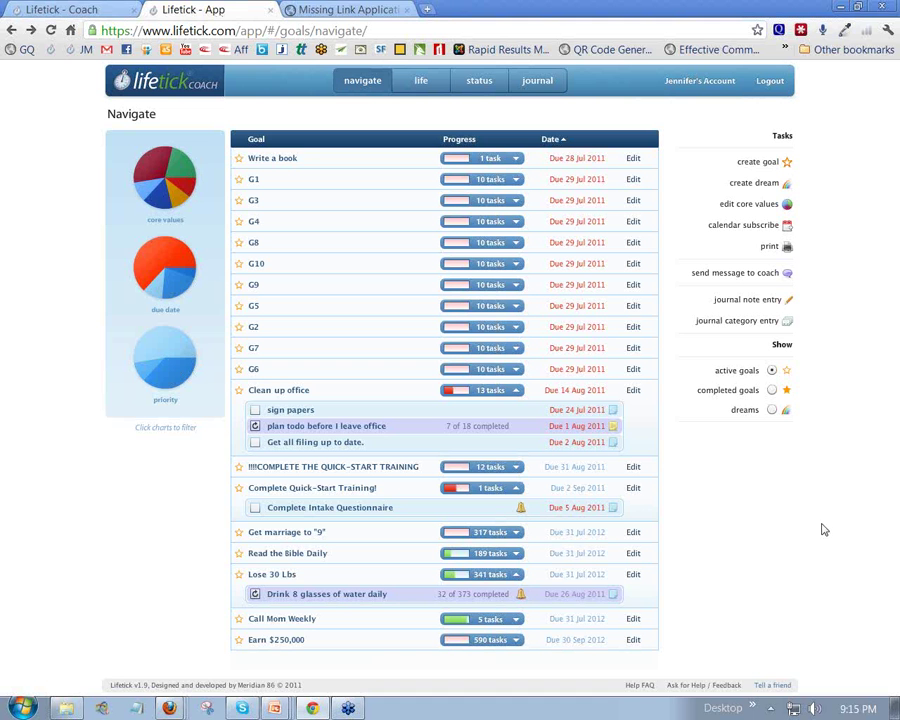
pyautogui.click(757, 168)
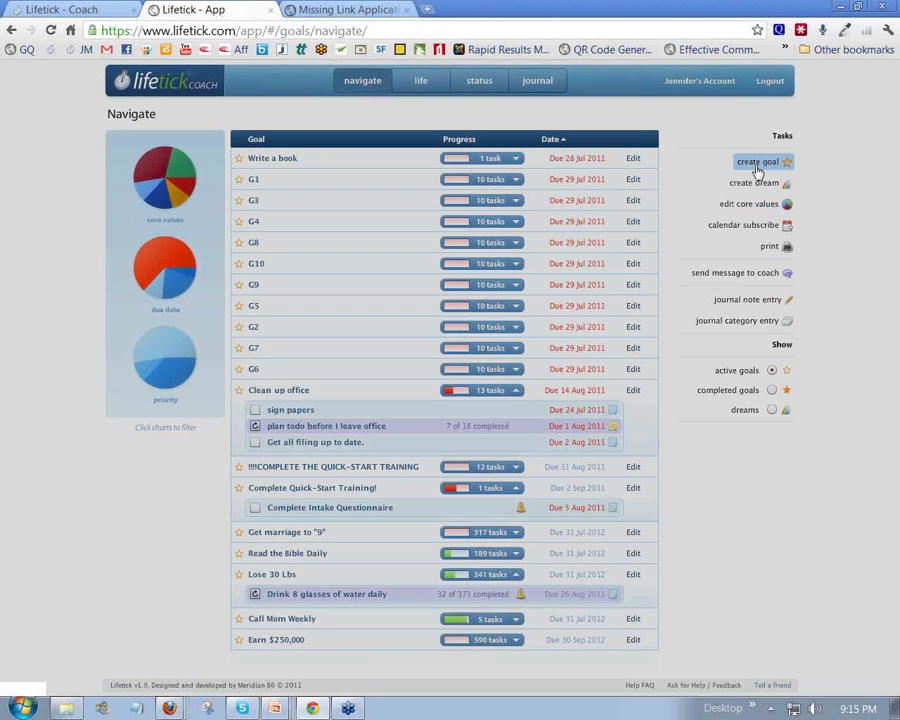
pyautogui.write('Fin')
pyautogui.press('BackSpace')
pyautogui.press('BackSpace')
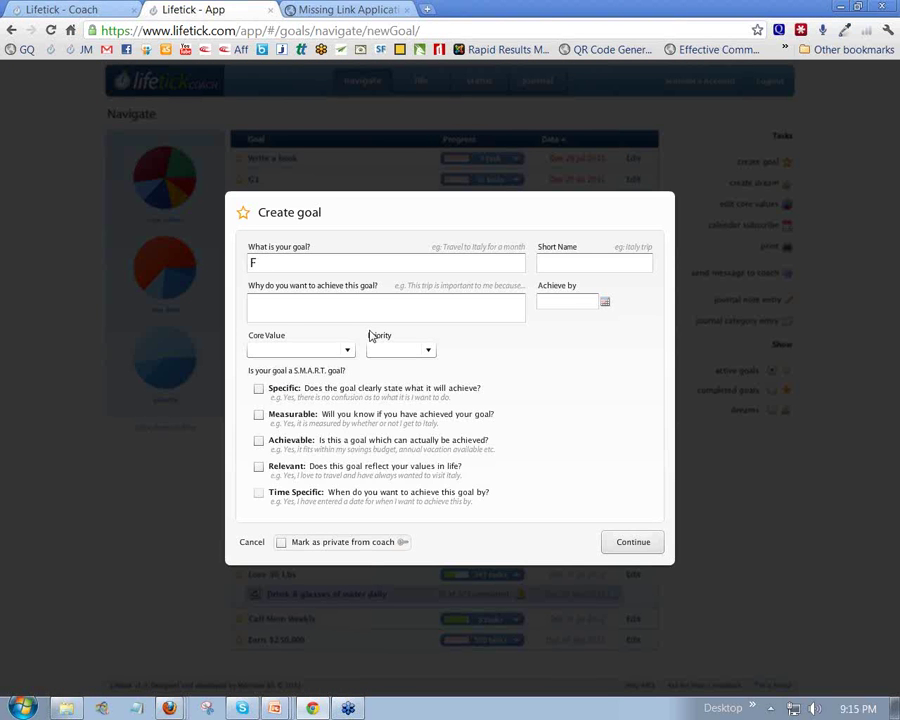
pyautogui.write('Genereat')
pyautogui.press('BackSpace')
pyautogui.press('BackSpace')
pyautogui.write('ate $250,0')
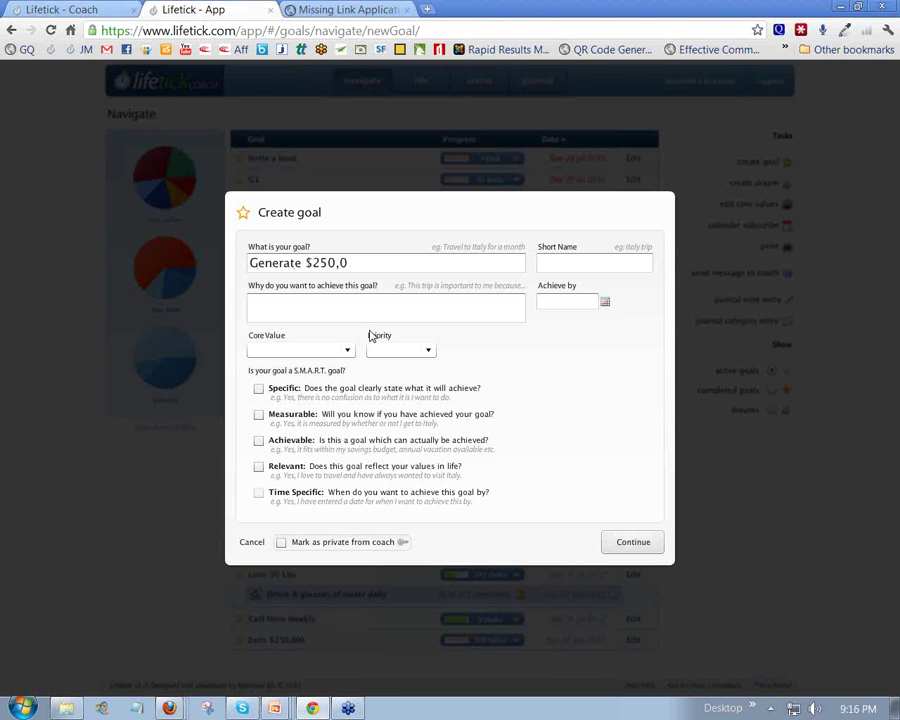
pyautogui.write('00 of speaking')
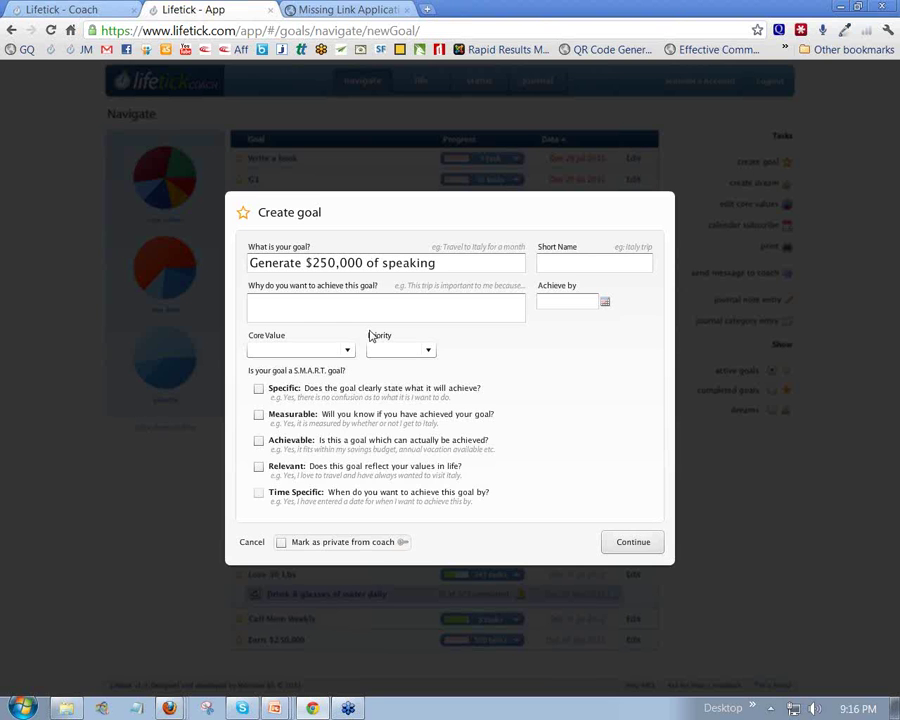
pyautogui.write('....')
pyautogui.write('income')
# Give the reason for the goal as "because I deserve and if I make that kind of money it'll really piss off my ex....".
pyautogui.click(406, 298)
pyautogui.write('because m')
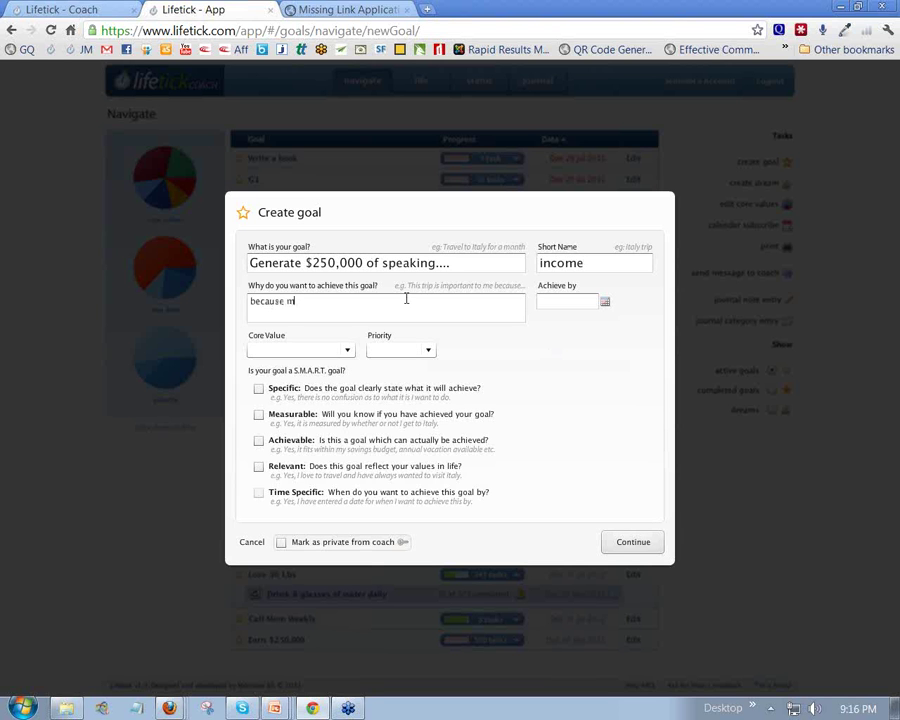
pyautogui.write('I s')
pyautogui.write(' deserve and')
pyautogui.write(' if')
pyautogui.write(' I make that kind o')
pyautogui.write('f')
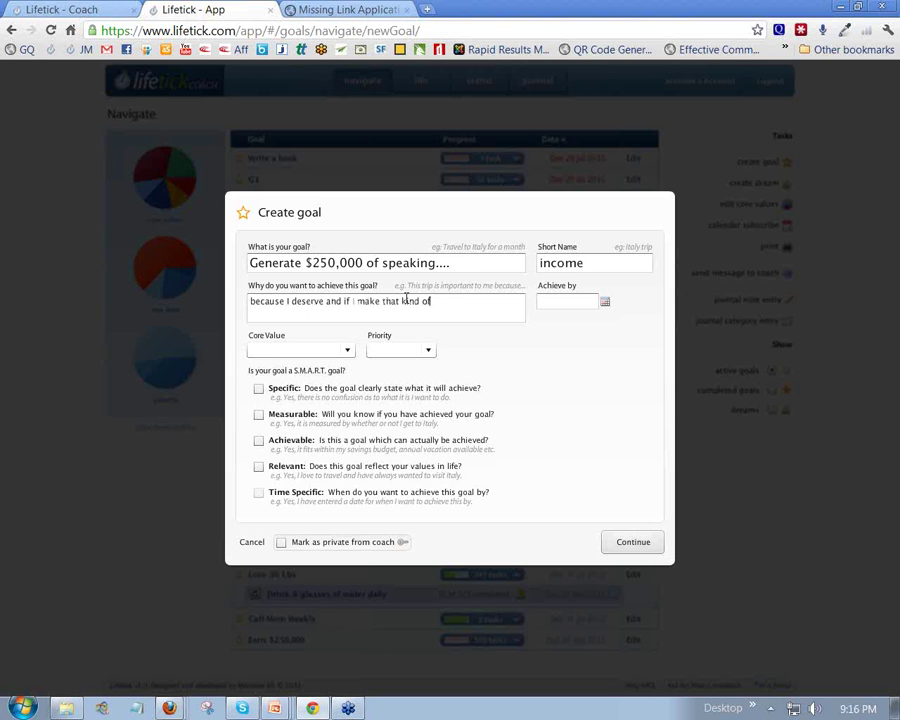
pyautogui.write(" money it'll really piss off my ex....")
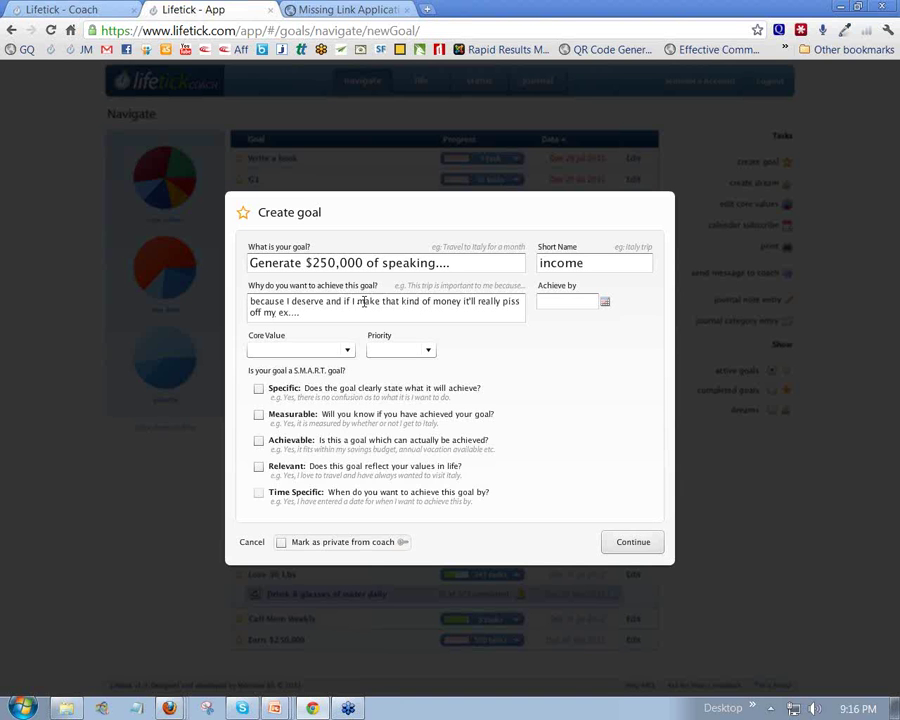
# Set the goal's achieve-by date to 31 Jul 2012.
pyautogui.click(605, 303)
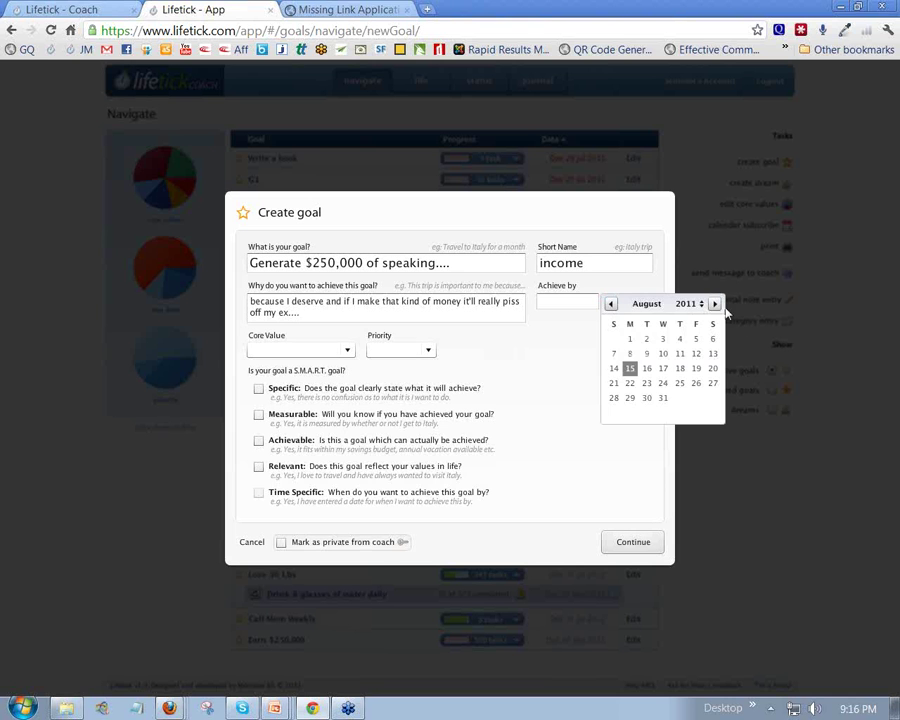
pyautogui.click(715, 304)
pyautogui.doubleClick(715, 304)
pyautogui.tripleClick(715, 304)
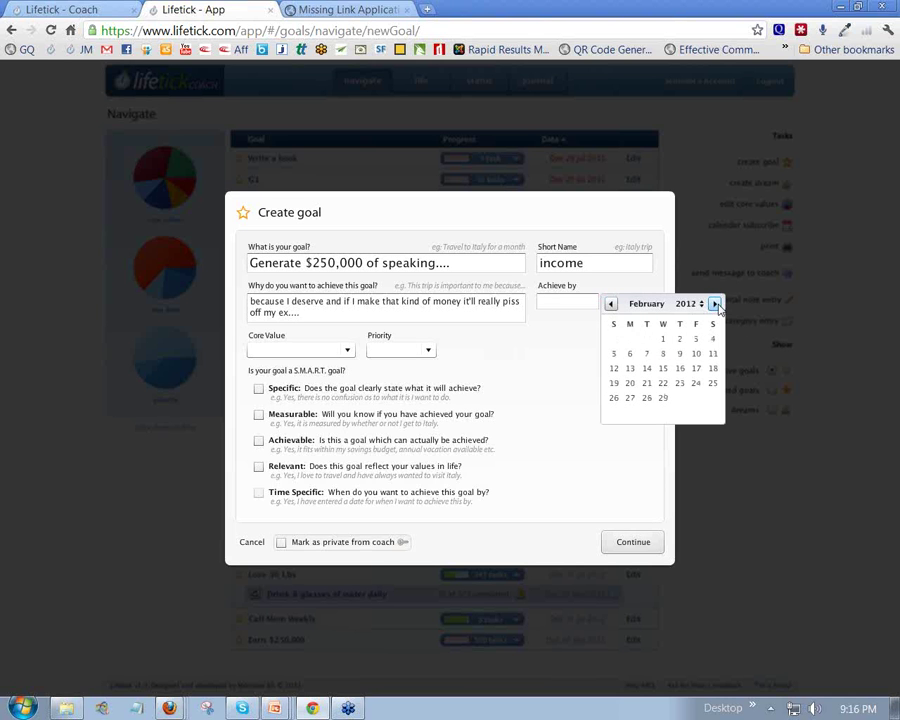
pyautogui.doubleClick(715, 304)
pyautogui.click(715, 304)
pyautogui.click(715, 304)
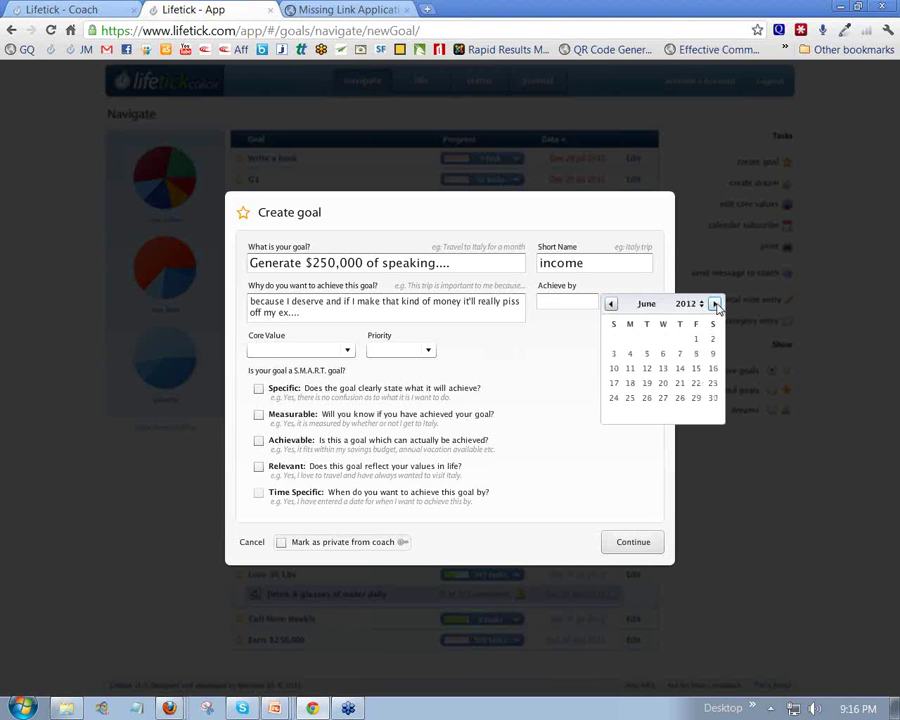
pyautogui.click(715, 304)
pyautogui.click(648, 403)
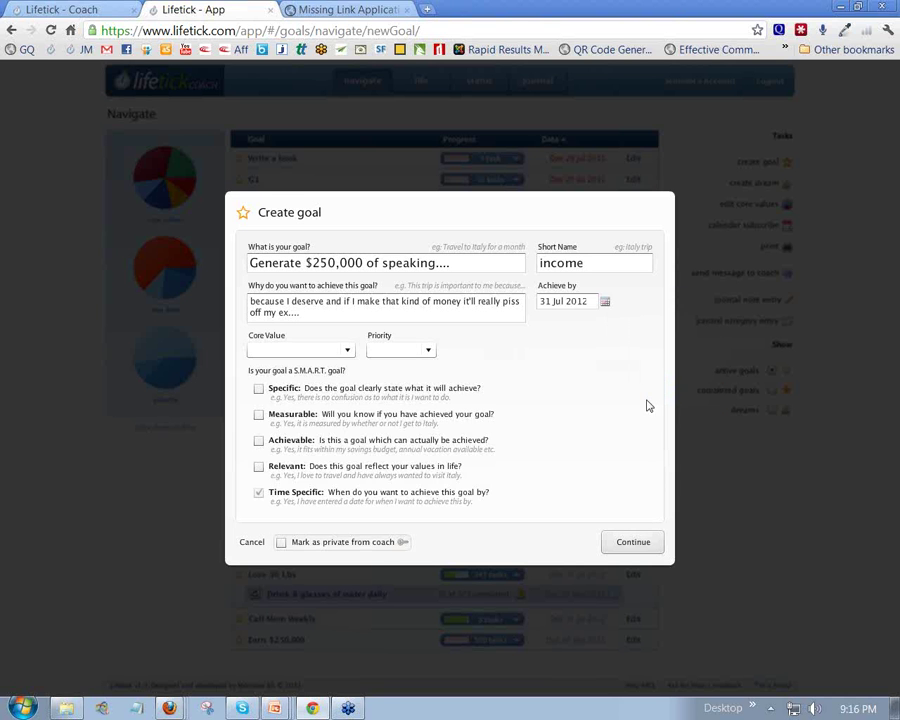
# Assign the goal the core value Income and the priority High.
pyautogui.click(347, 351)
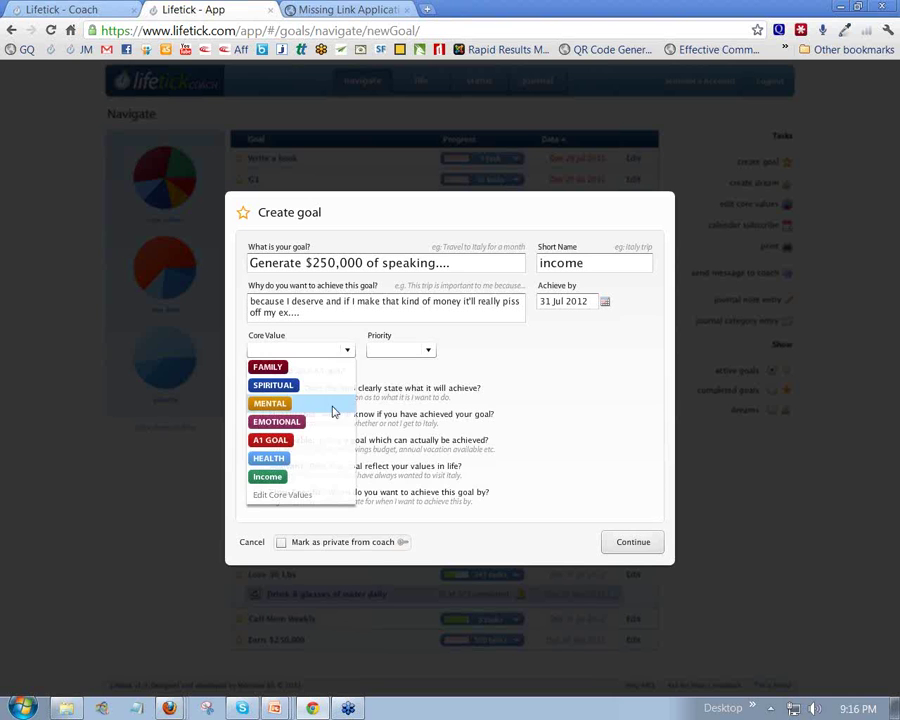
pyautogui.click(271, 479)
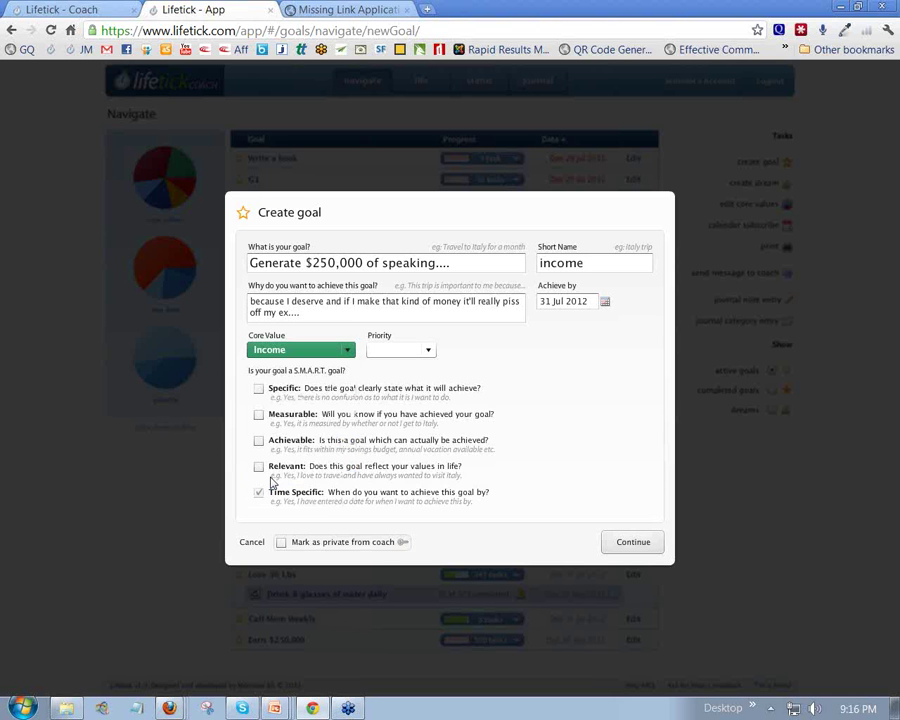
pyautogui.click(428, 352)
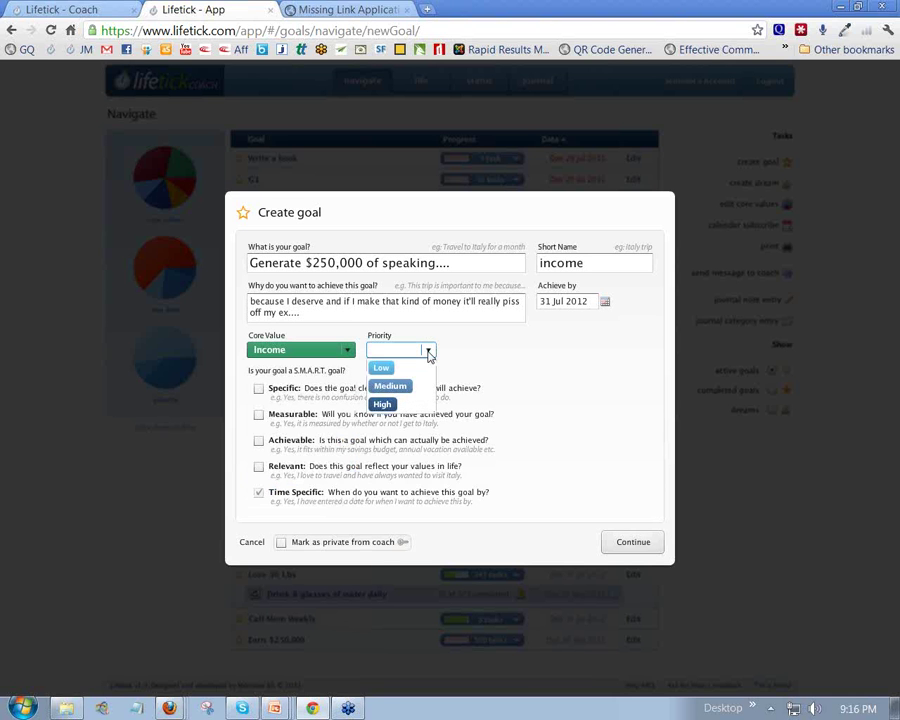
pyautogui.click(382, 405)
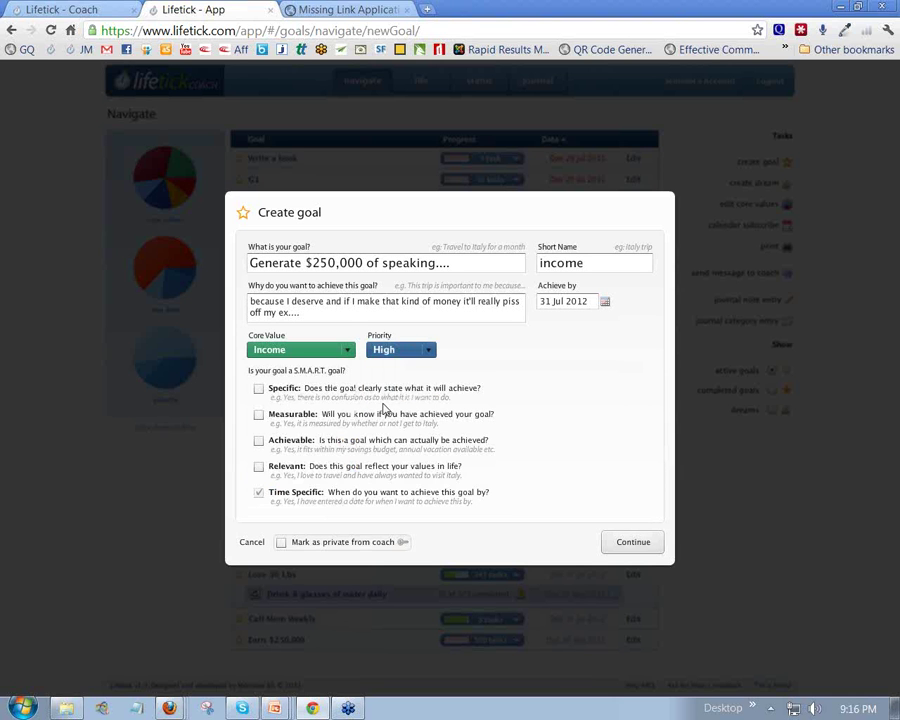
# Mark the goal as Specific, Measurable, Achievable and Relevant, and continue to its task list.
pyautogui.click(259, 389)
pyautogui.click(259, 414)
pyautogui.click(259, 443)
pyautogui.click(258, 470)
pyautogui.click(647, 543)
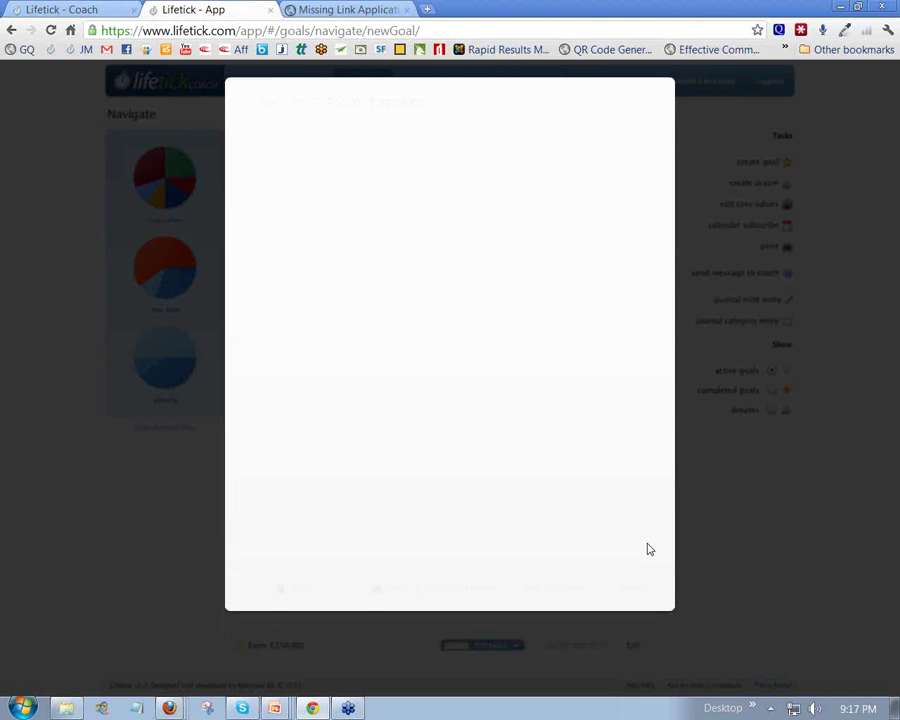
# Add the task "Write the book" to the goal, due 31 Jan 2012 with no email reminder.
pyautogui.click(337, 150)
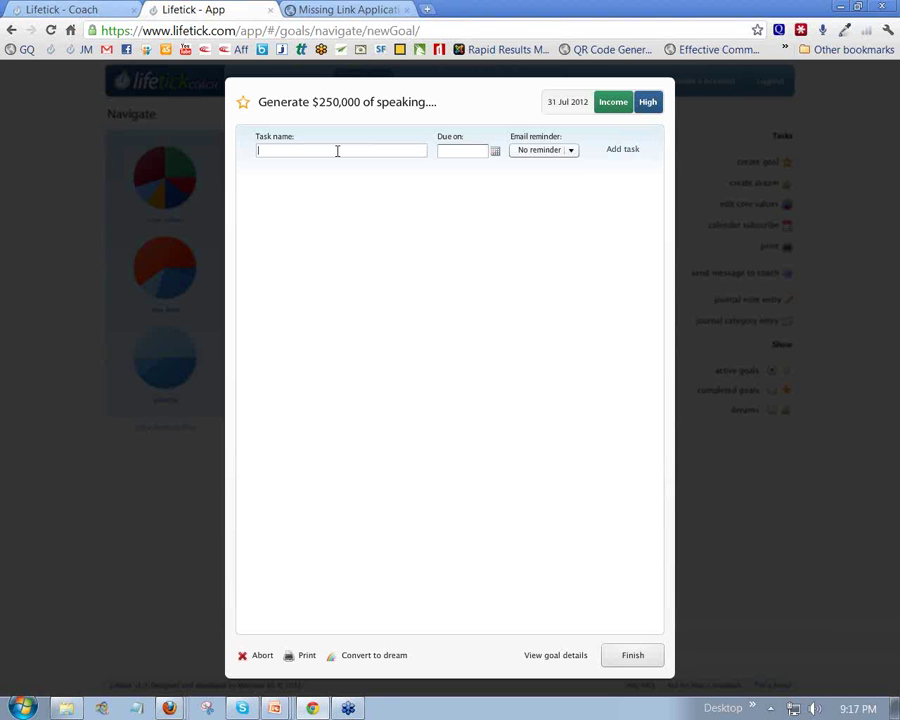
pyautogui.write('Write the book')
pyautogui.click(494, 152)
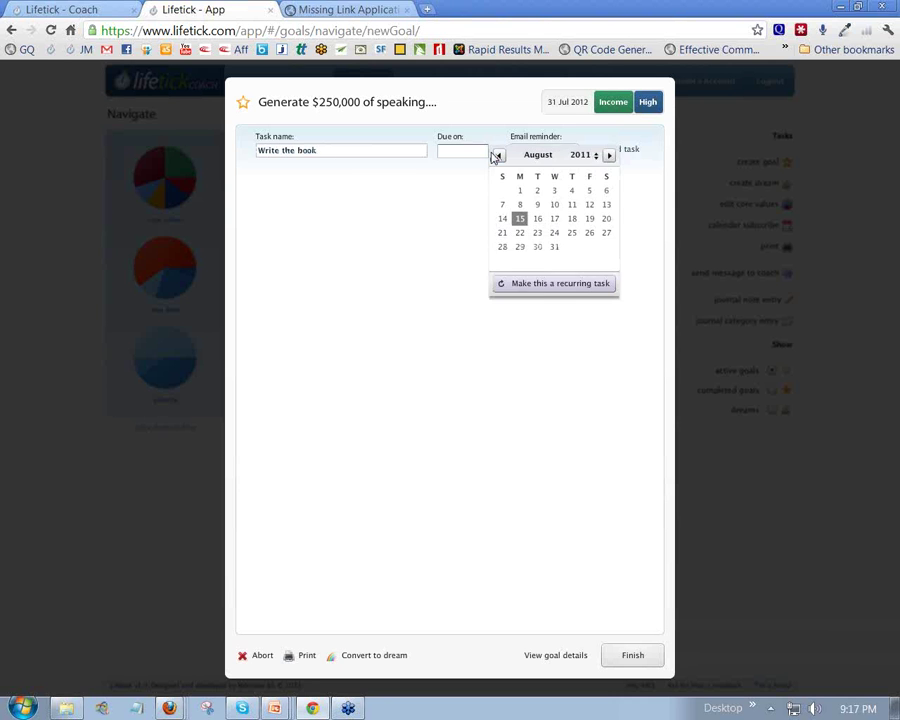
pyautogui.click(609, 156)
pyautogui.click(609, 156)
pyautogui.click(609, 156)
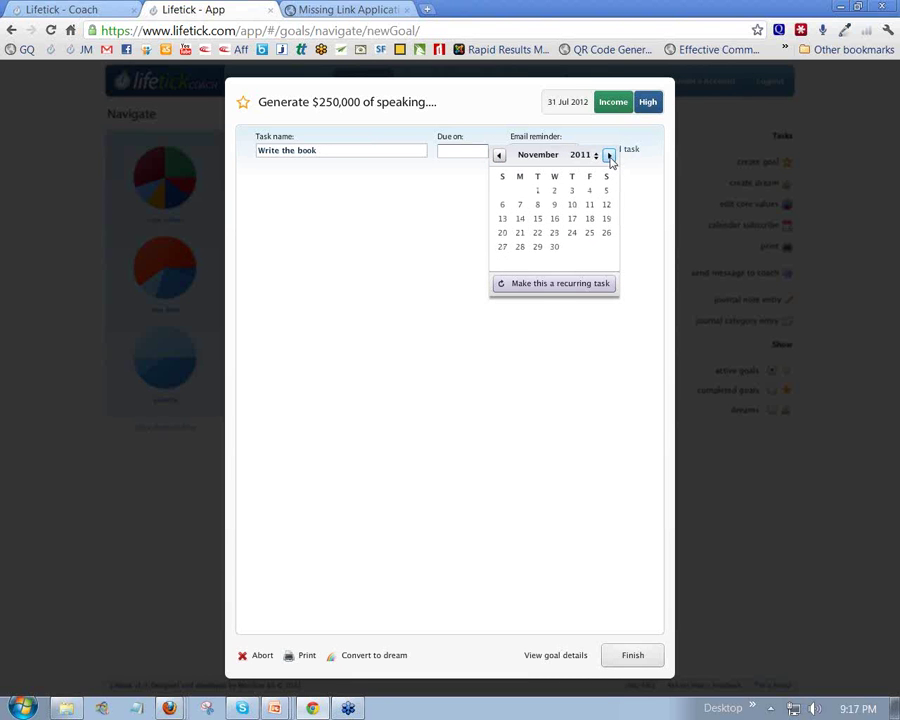
pyautogui.click(609, 156)
pyautogui.click(609, 156)
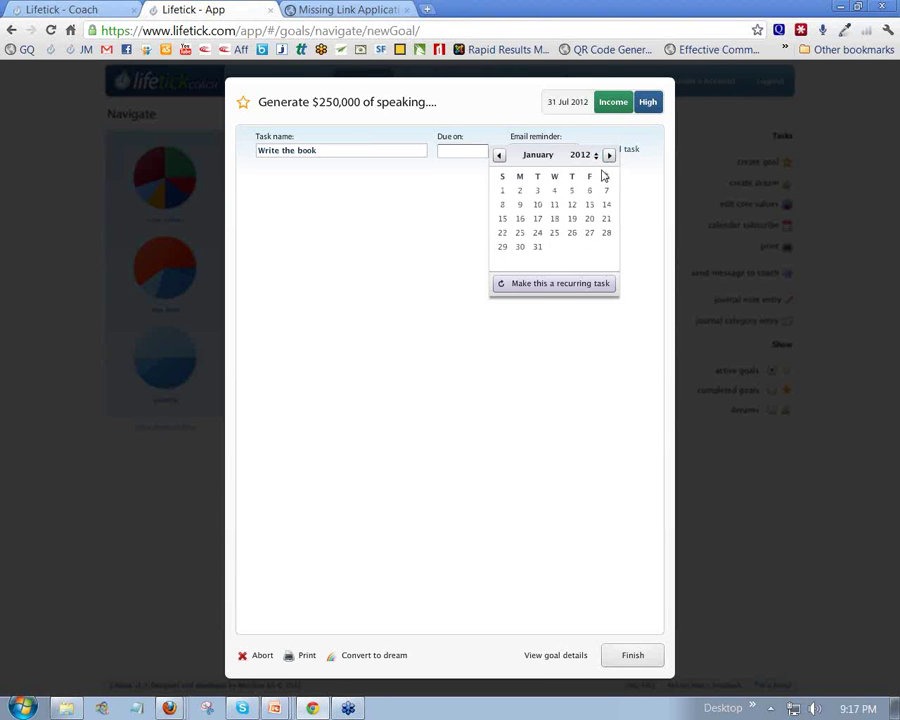
pyautogui.click(538, 247)
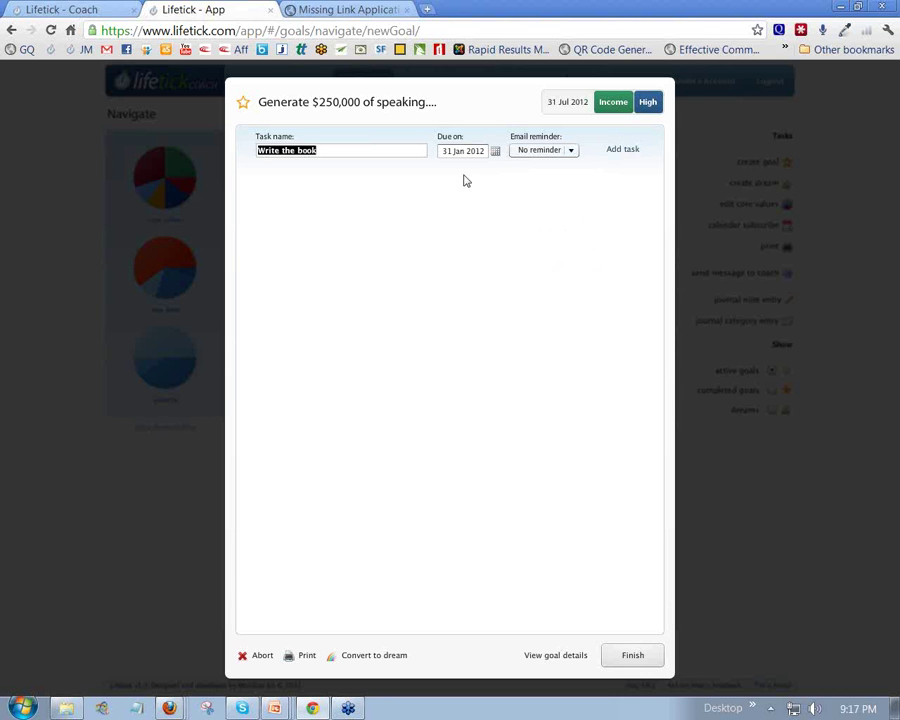
pyautogui.click(622, 151)
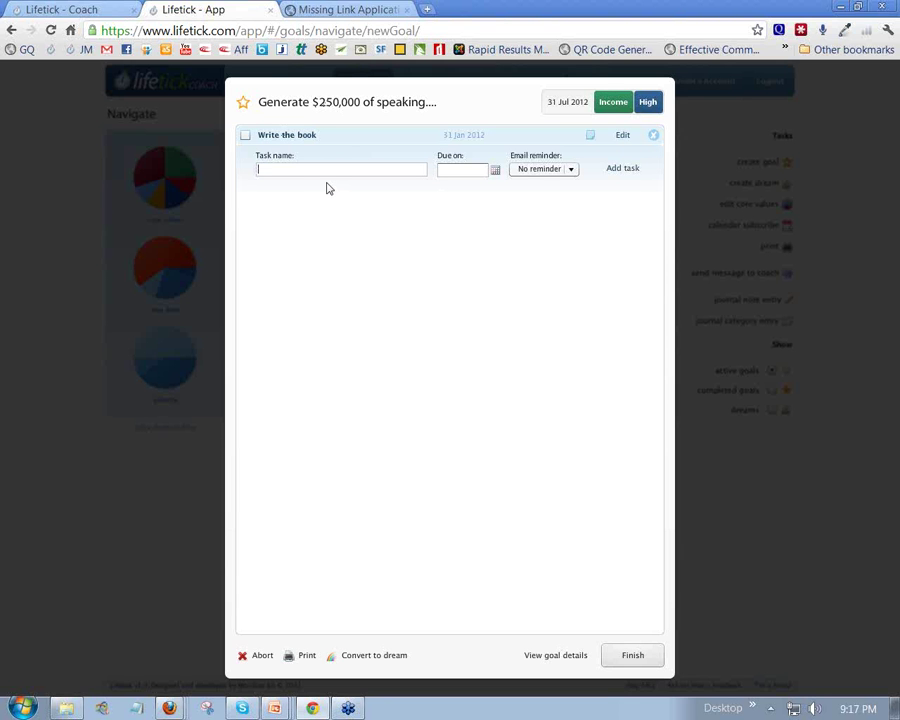
# Add the task "Interview 25 prospects about my book" due 31 Oct 2011, and finish creating the goal.
pyautogui.write('view 25 prospects about my book')
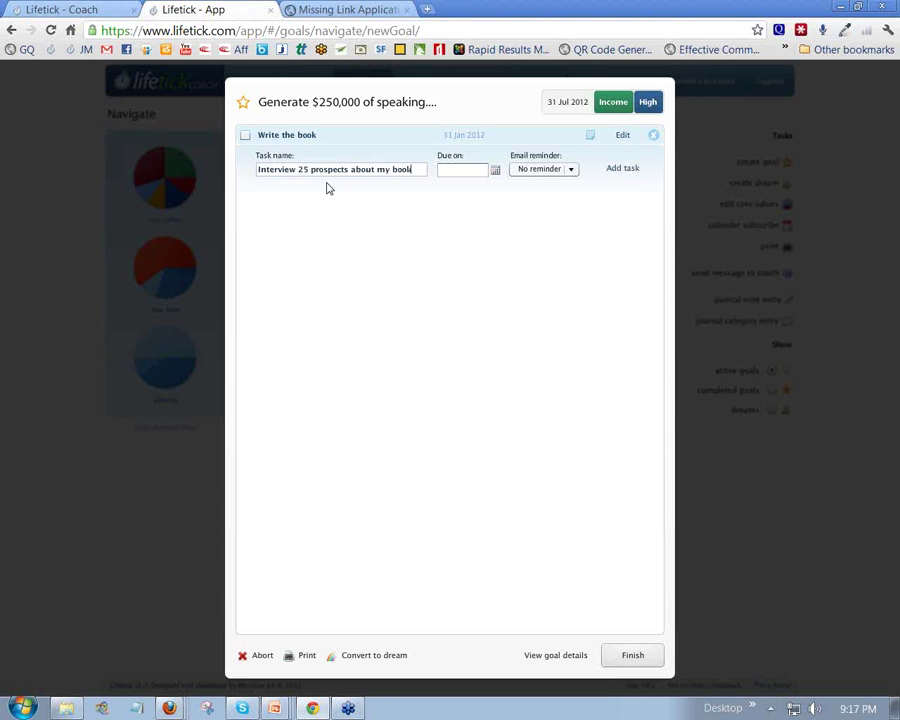
pyautogui.click(495, 170)
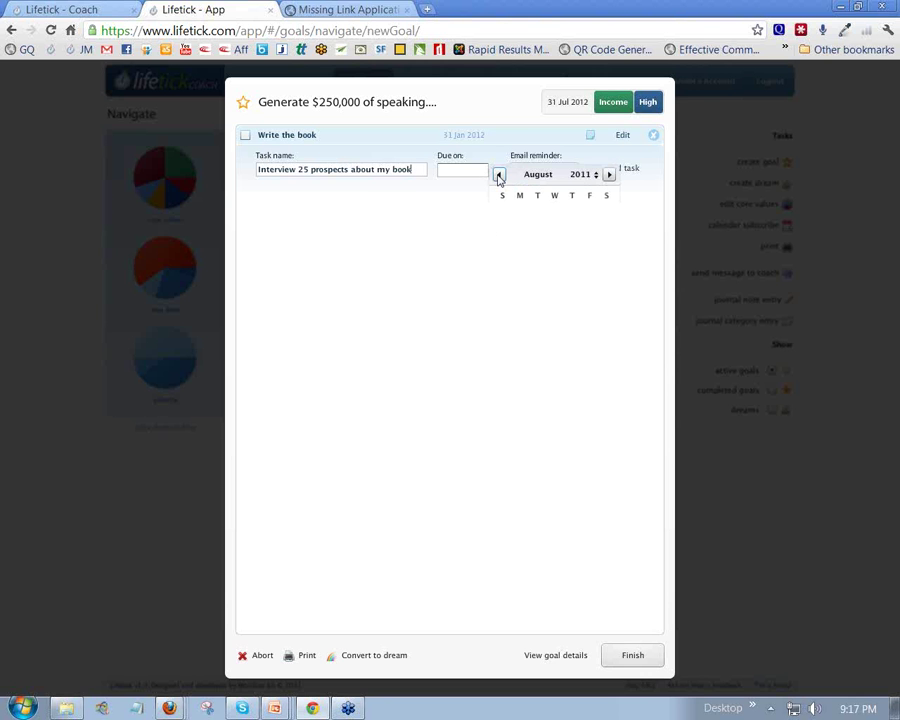
pyautogui.click(609, 176)
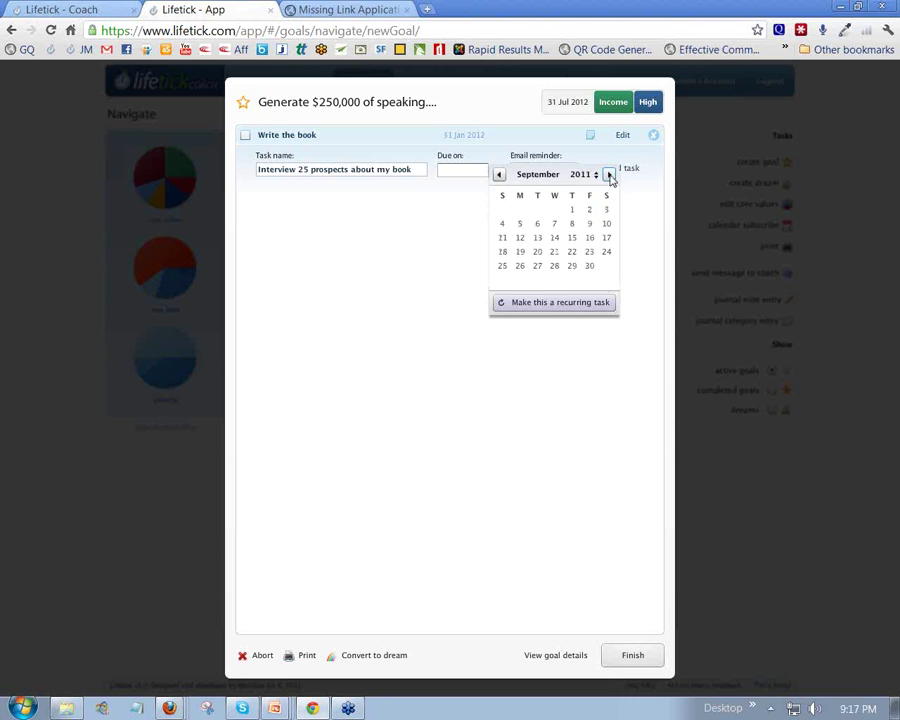
pyautogui.click(609, 177)
pyautogui.click(519, 280)
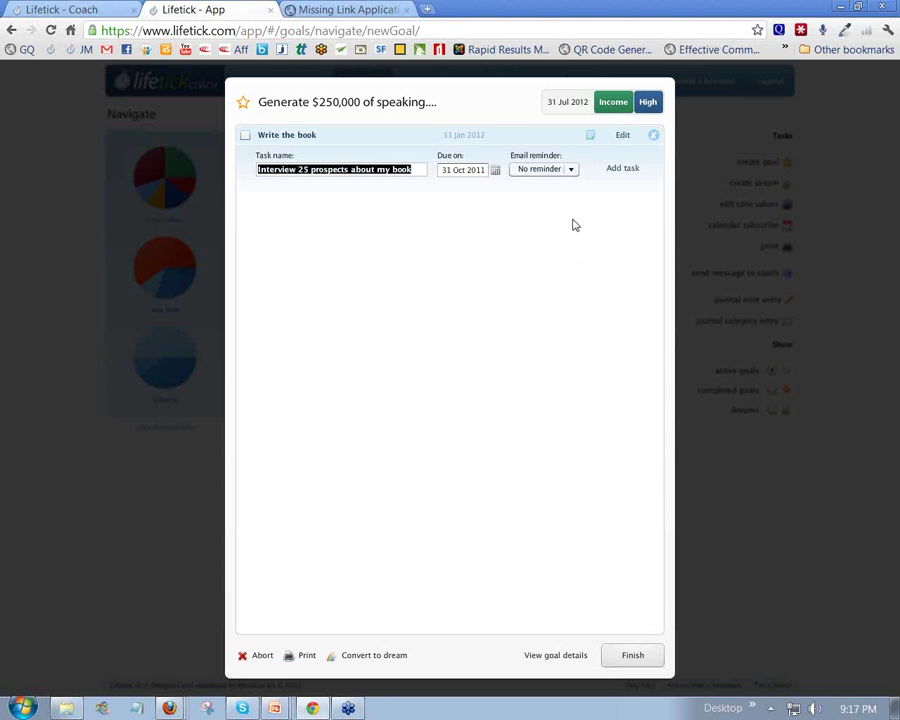
pyautogui.click(624, 168)
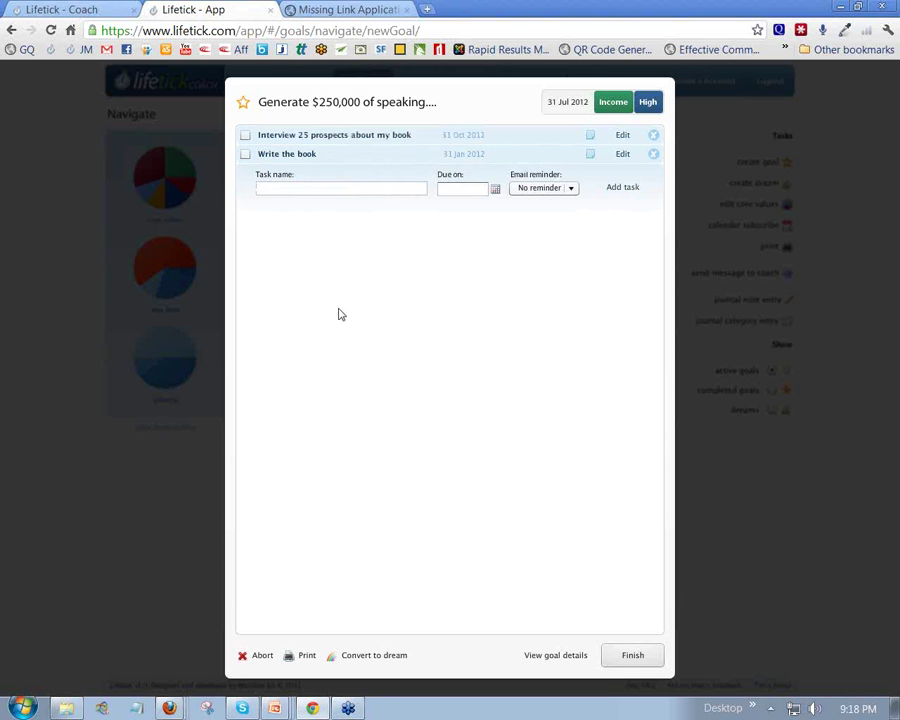
pyautogui.click(630, 656)
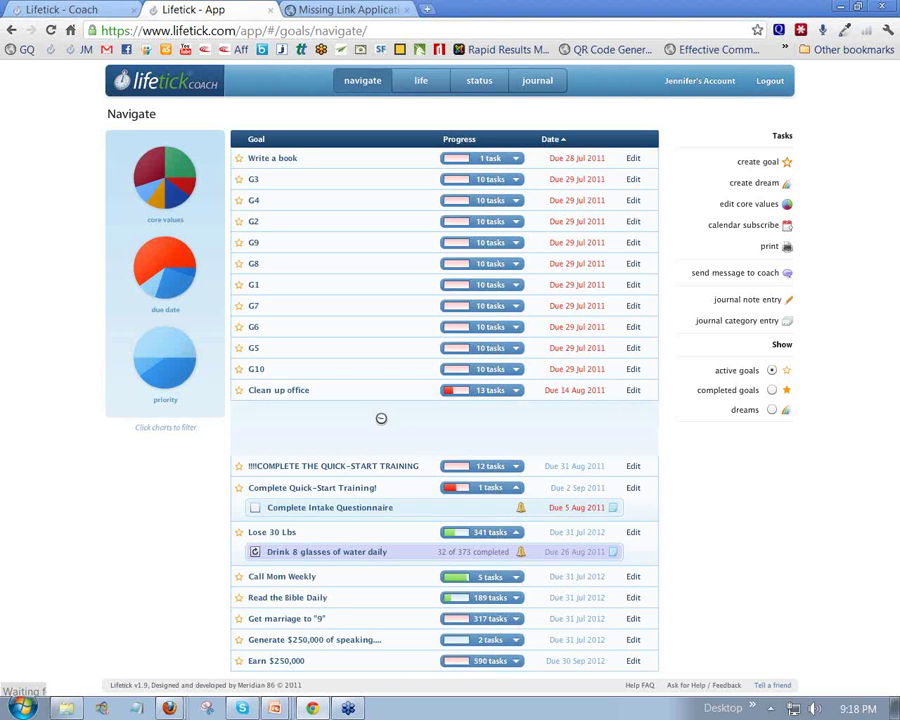
# Expand the "Clean up office" goal and read the note on its task "plan todo before I leave office".
pyautogui.click(516, 391)
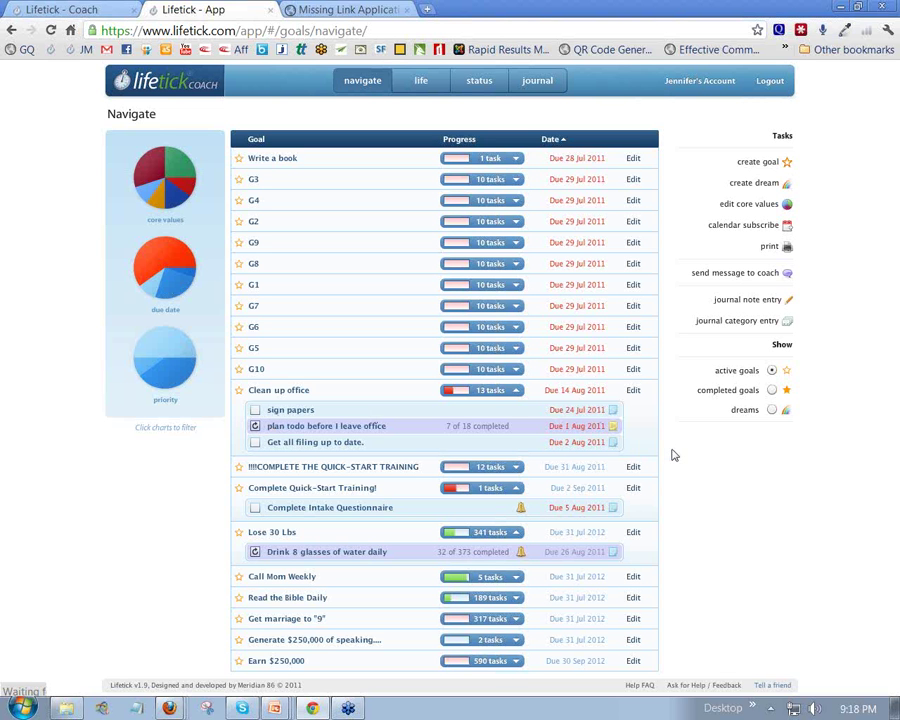
pyautogui.click(614, 430)
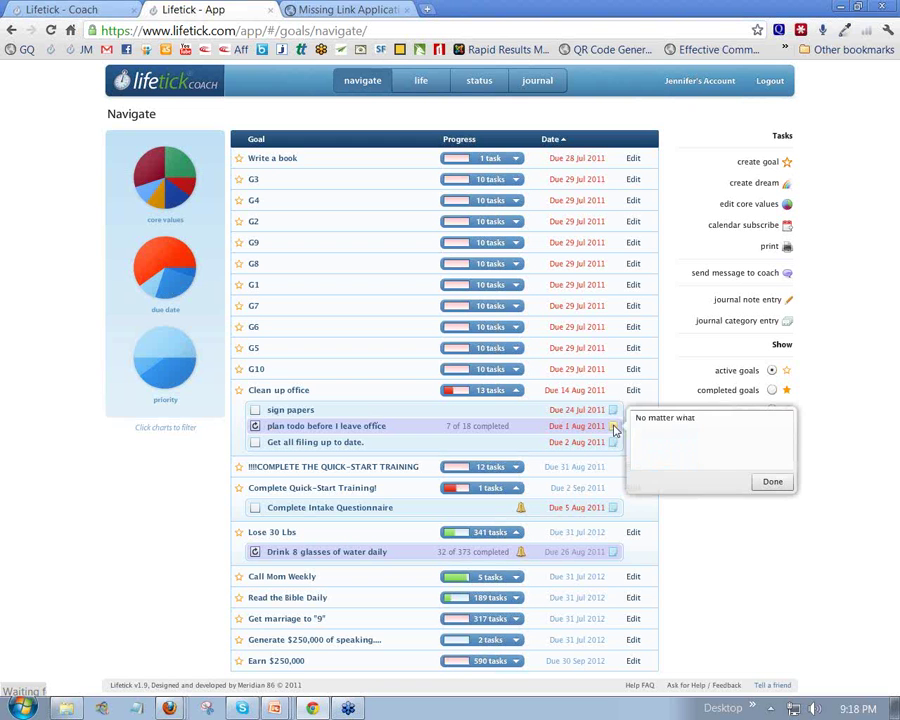
pyautogui.moveTo(700, 418); pyautogui.dragTo(621, 418)
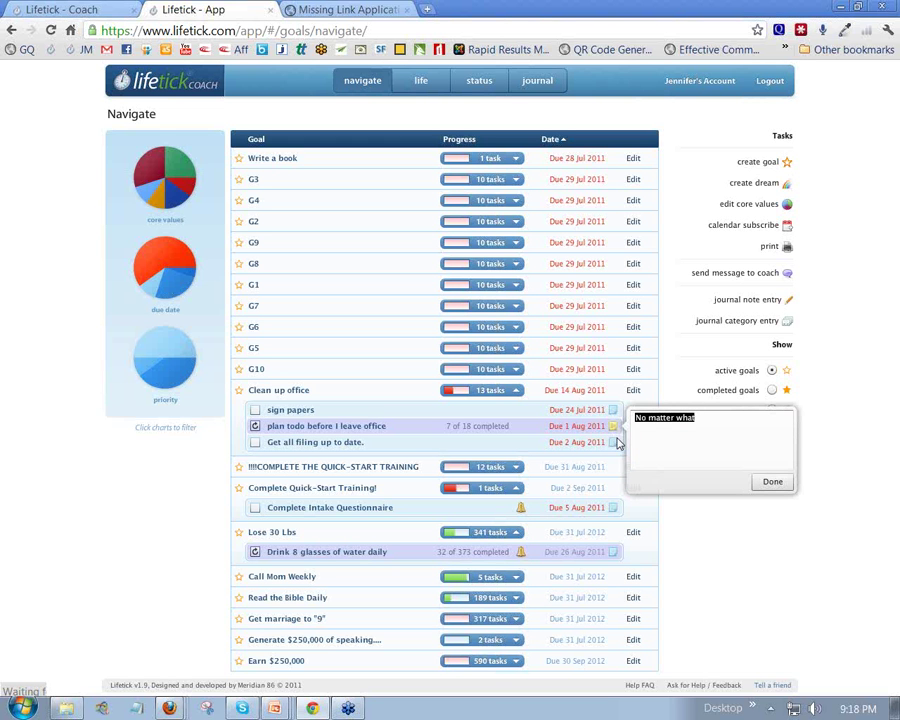
pyautogui.click(784, 483)
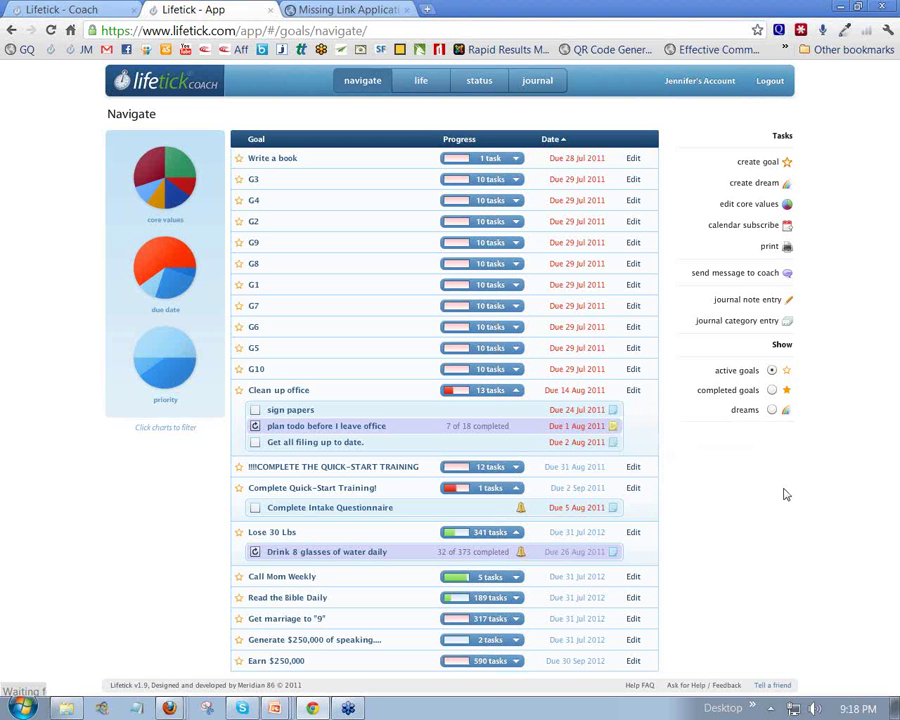
# Record 3 completed instances of the recurring task "plan todo before I leave office" under "Clean up office".
pyautogui.click(256, 427)
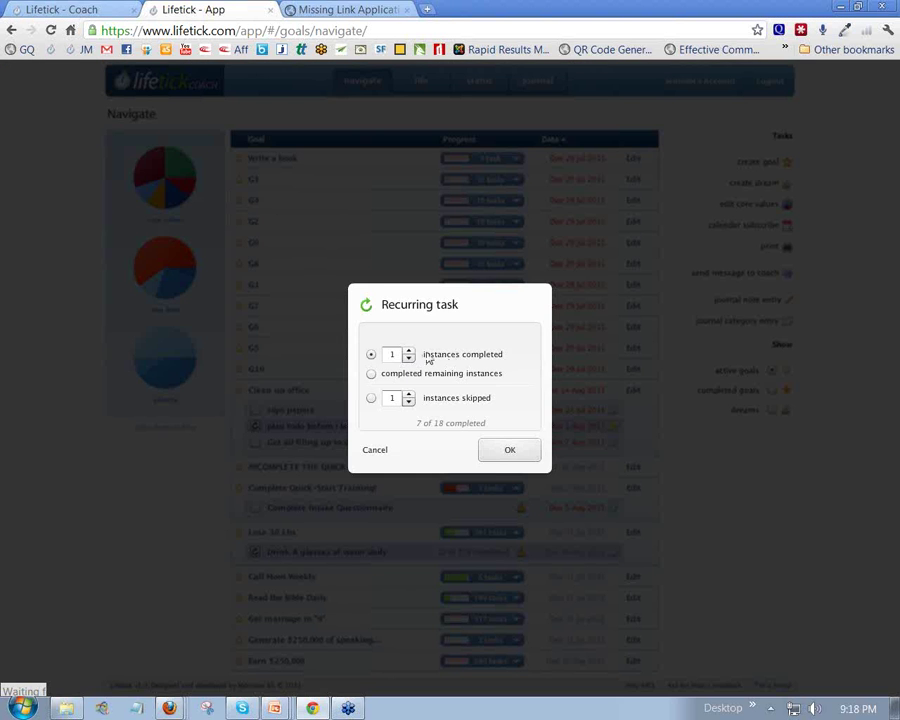
pyautogui.click(408, 351)
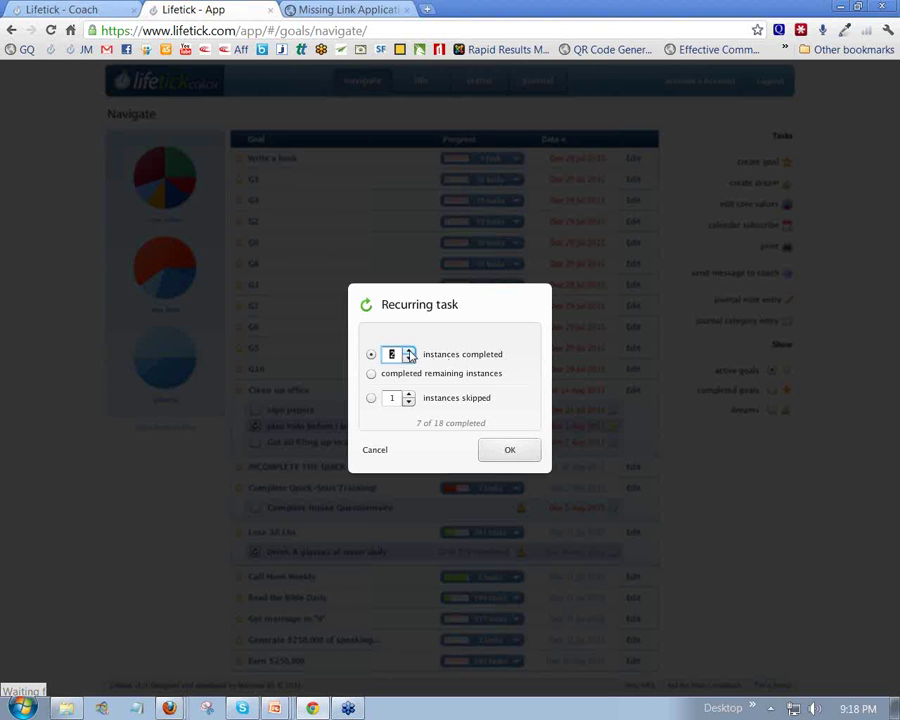
pyautogui.press('Up')
pyautogui.click(514, 453)
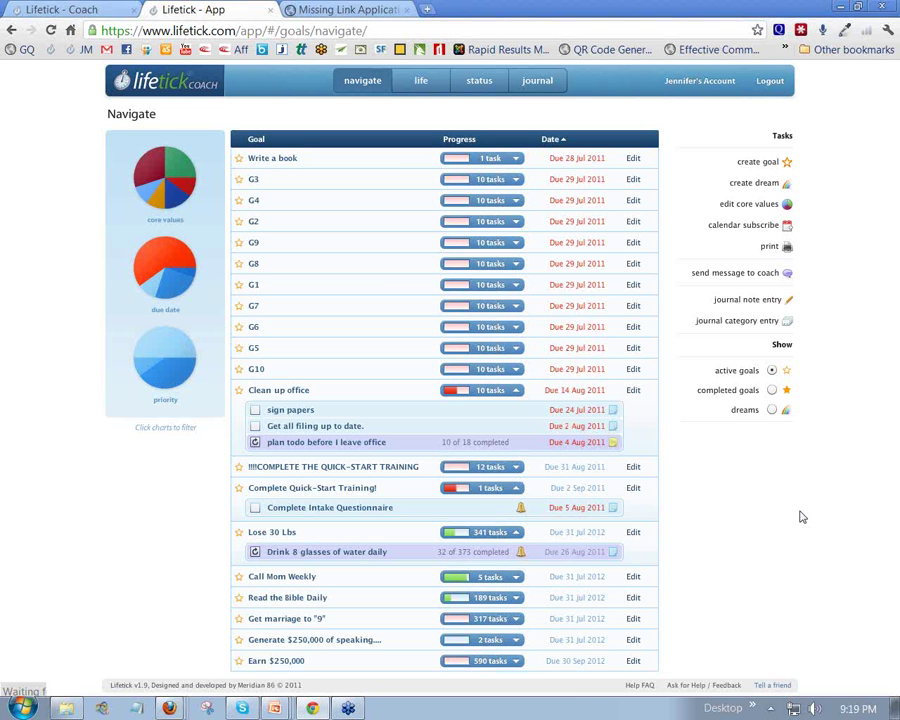
# Review the Life overview of active goals by core values, by priority and by due date.
pyautogui.click(418, 82)
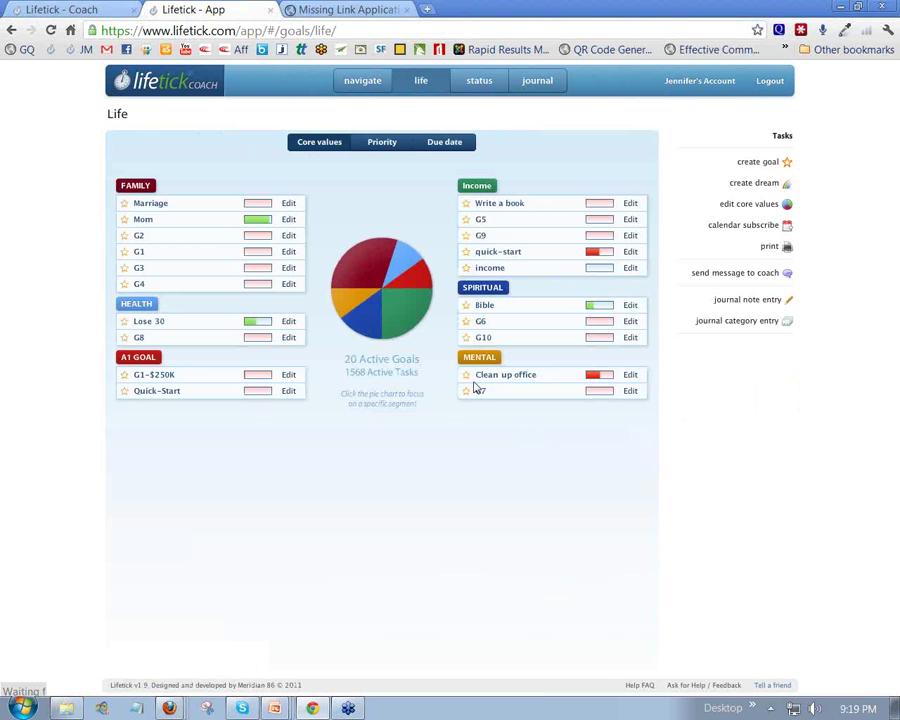
pyautogui.click(386, 150)
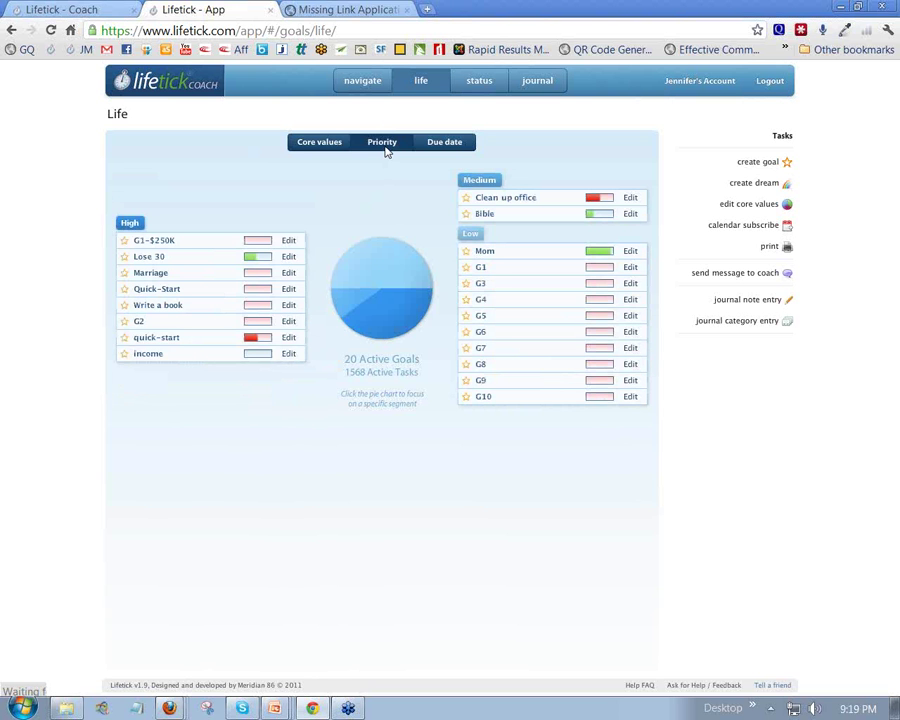
pyautogui.click(440, 143)
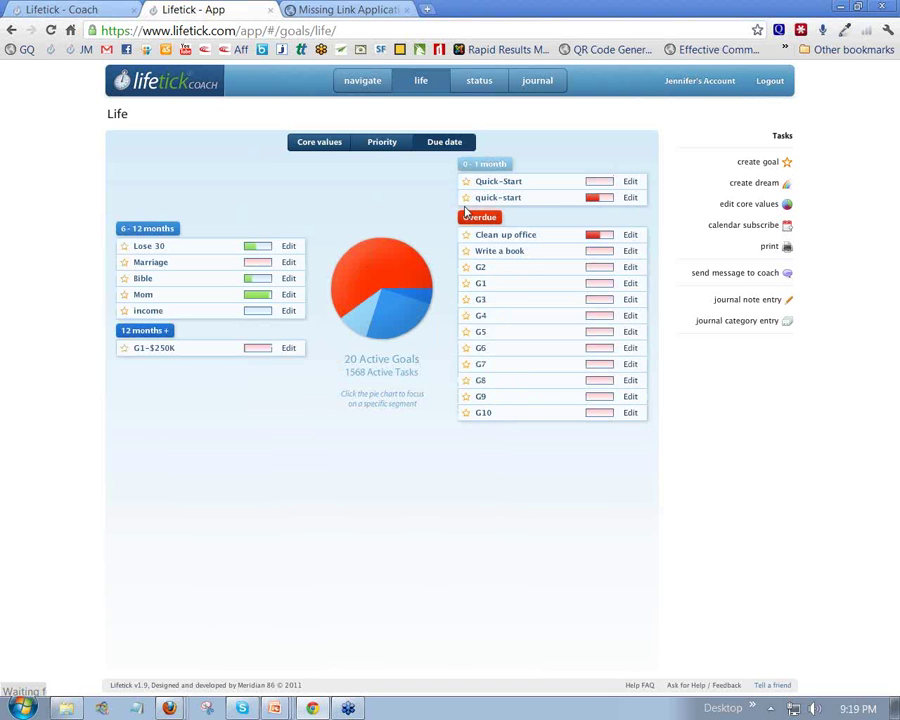
# Remove the Tasks Overdue widget from the status dashboard and add the Dreams Counter widget in the gap beside the overdue task list.
pyautogui.click(487, 84)
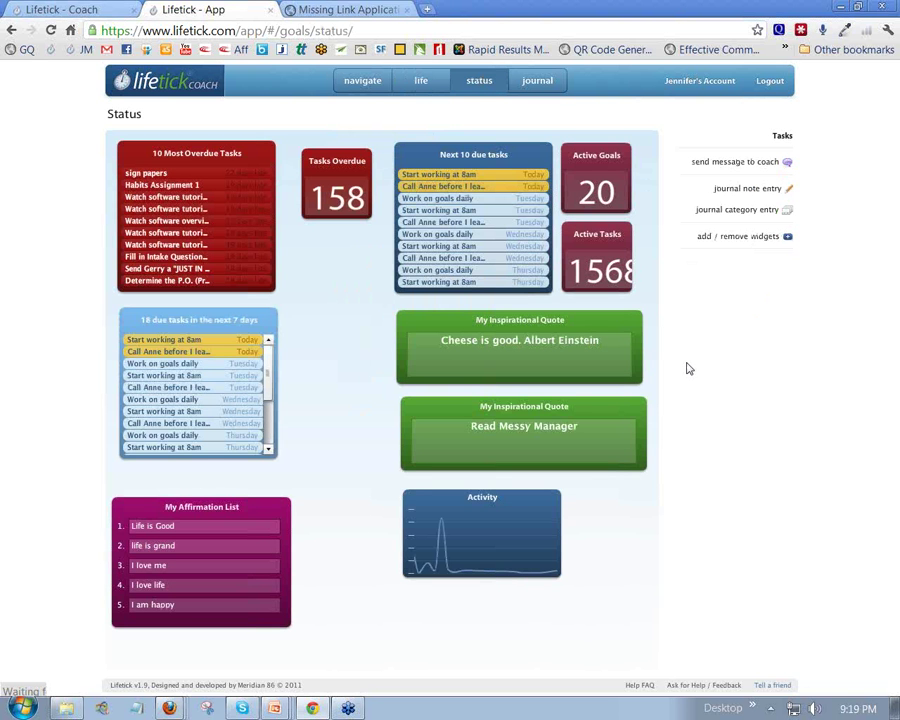
pyautogui.click(727, 242)
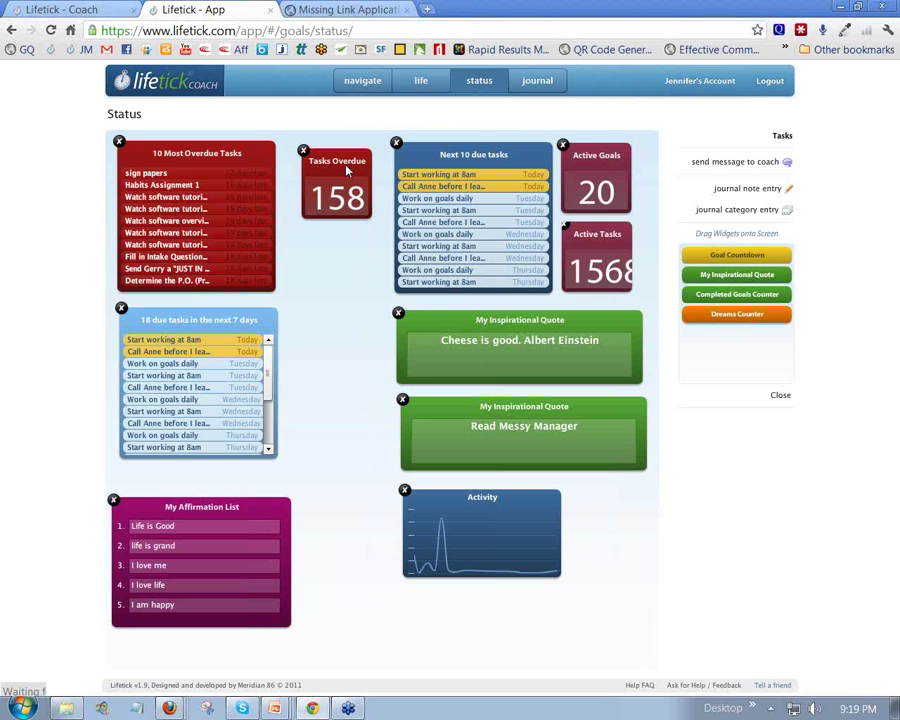
pyautogui.moveTo(326, 170); pyautogui.dragTo(704, 352)
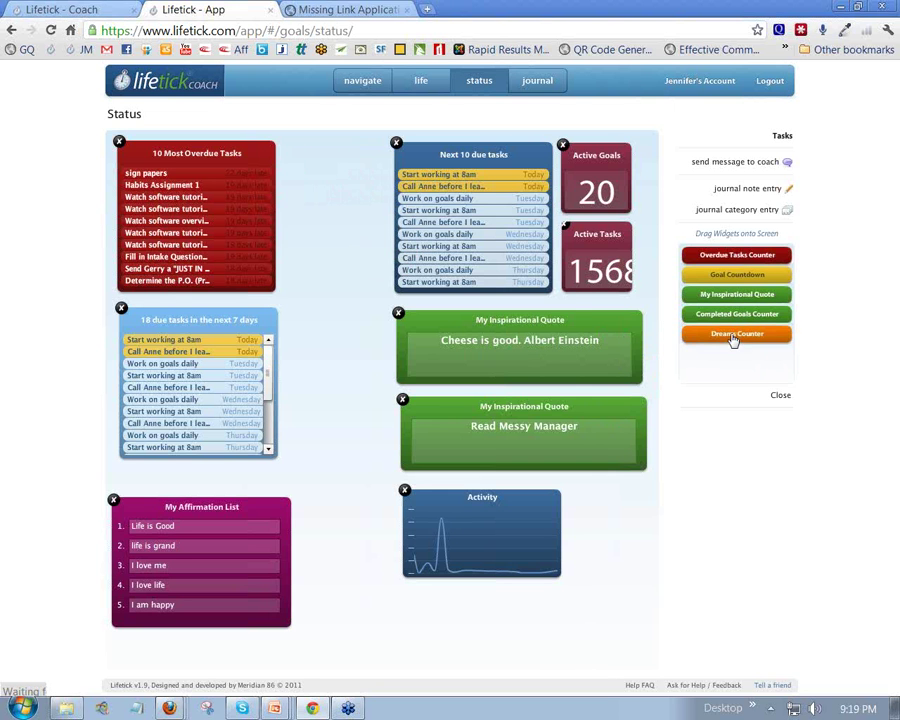
pyautogui.moveTo(733, 340); pyautogui.dragTo(332, 256)
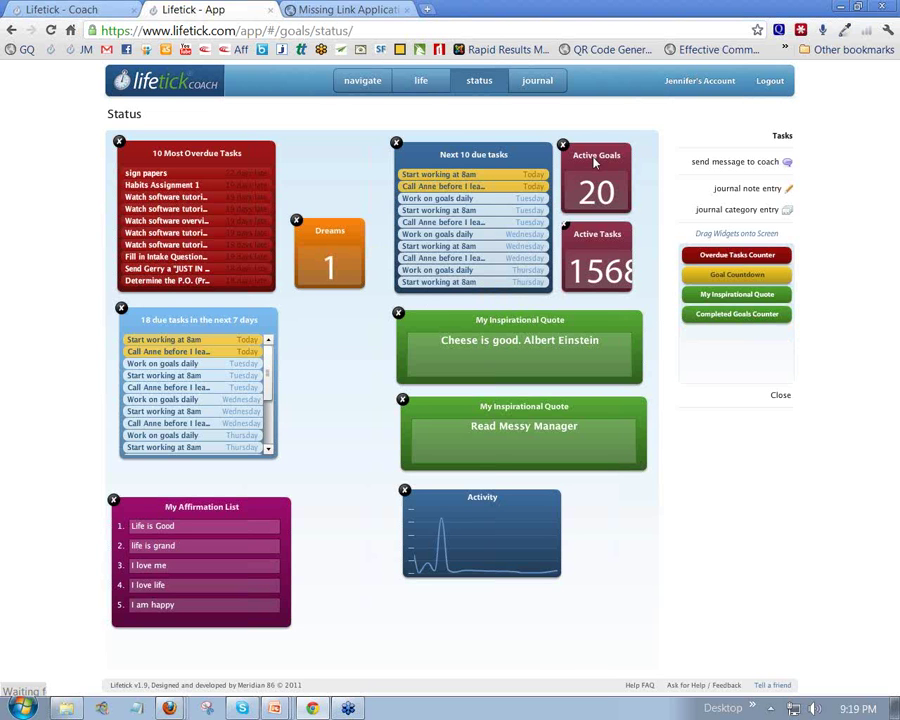
# Rearrange the status widgets so Dreams, Active Goals and Active Tasks sit together between the 10 Most Overdue Tasks and Next 10 due tasks lists.
pyautogui.moveTo(596, 163); pyautogui.dragTo(335, 316)
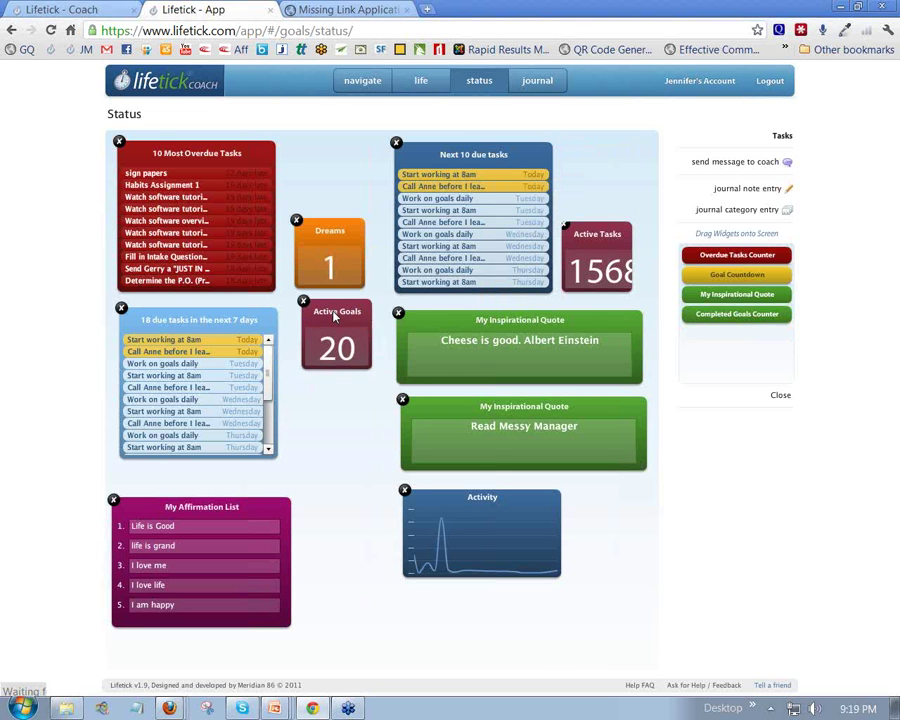
pyautogui.moveTo(587, 243); pyautogui.dragTo(326, 386)
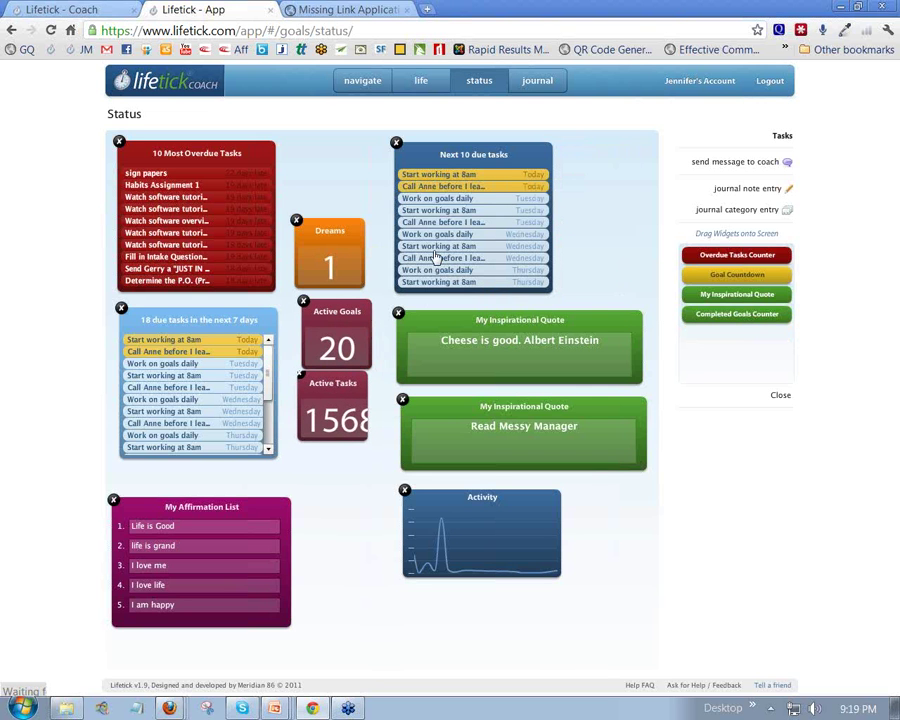
pyautogui.moveTo(478, 165); pyautogui.dragTo(569, 166)
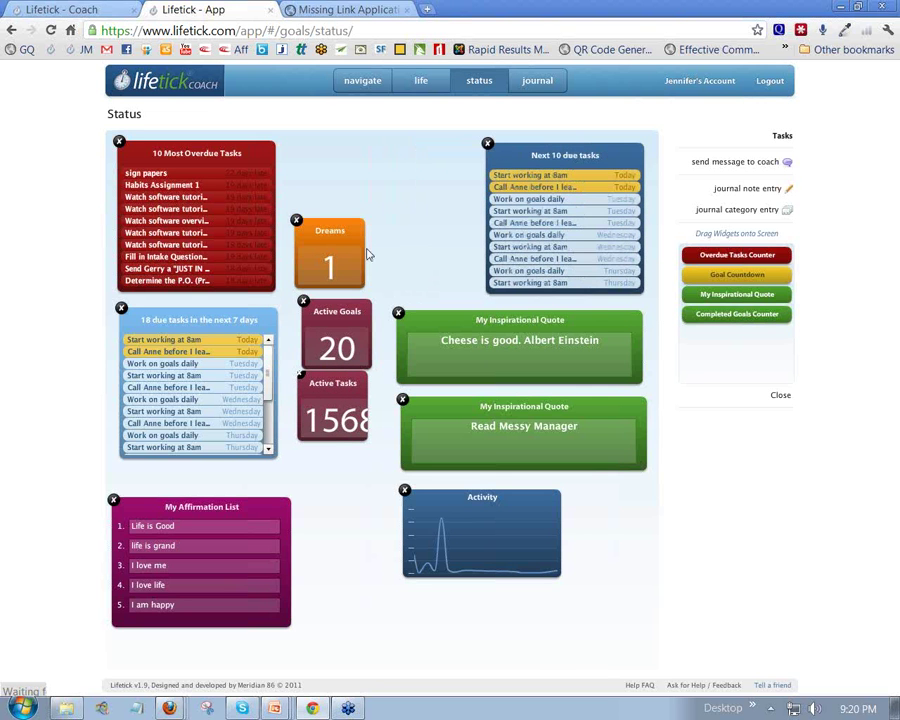
pyautogui.moveTo(364, 250); pyautogui.dragTo(351, 162)
pyautogui.moveTo(332, 319); pyautogui.dragTo(396, 171)
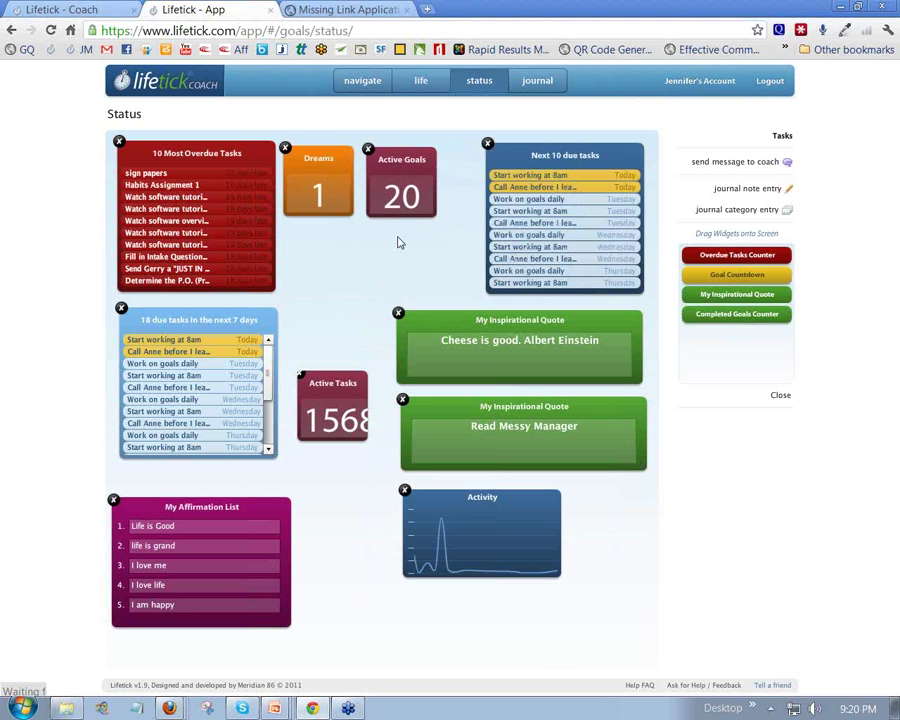
pyautogui.moveTo(342, 386); pyautogui.dragTo(372, 239)
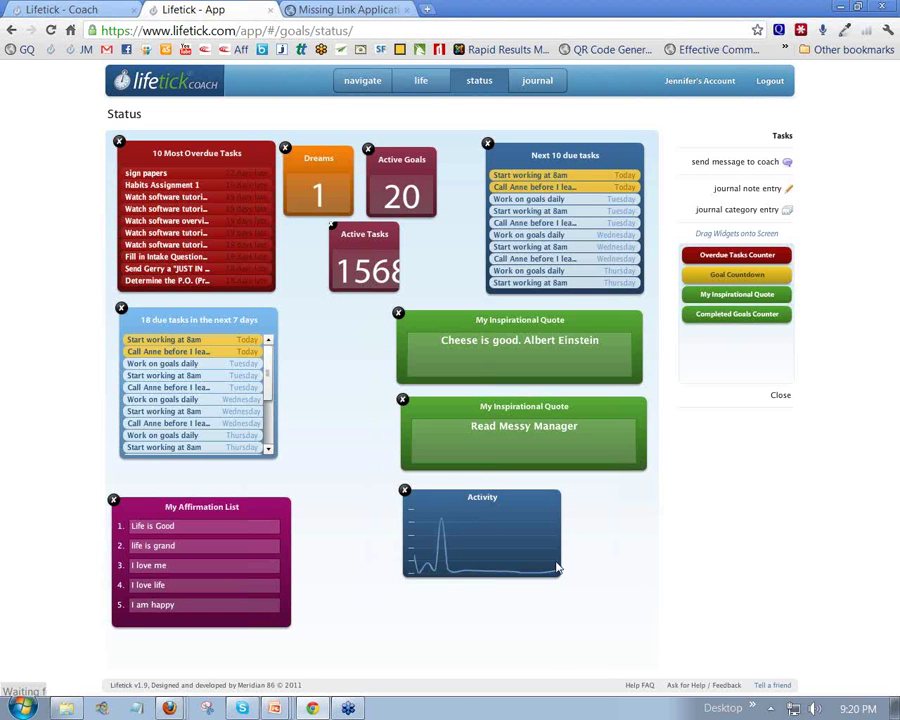
# Include dreams, categories and due items in the weekly journal and look through its entries.
pyautogui.click(546, 89)
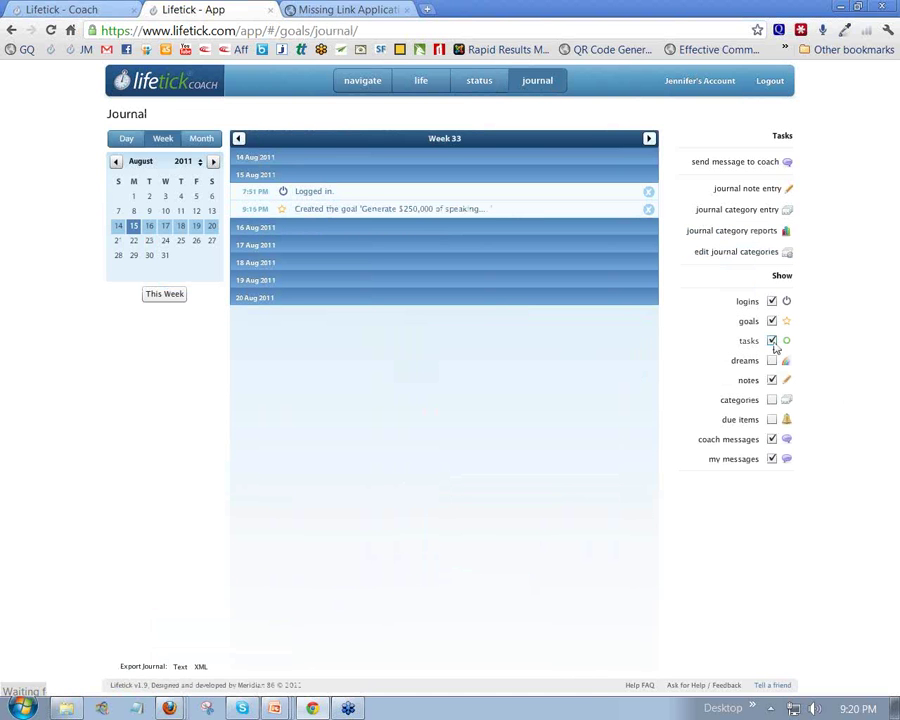
pyautogui.click(771, 399)
pyautogui.click(771, 421)
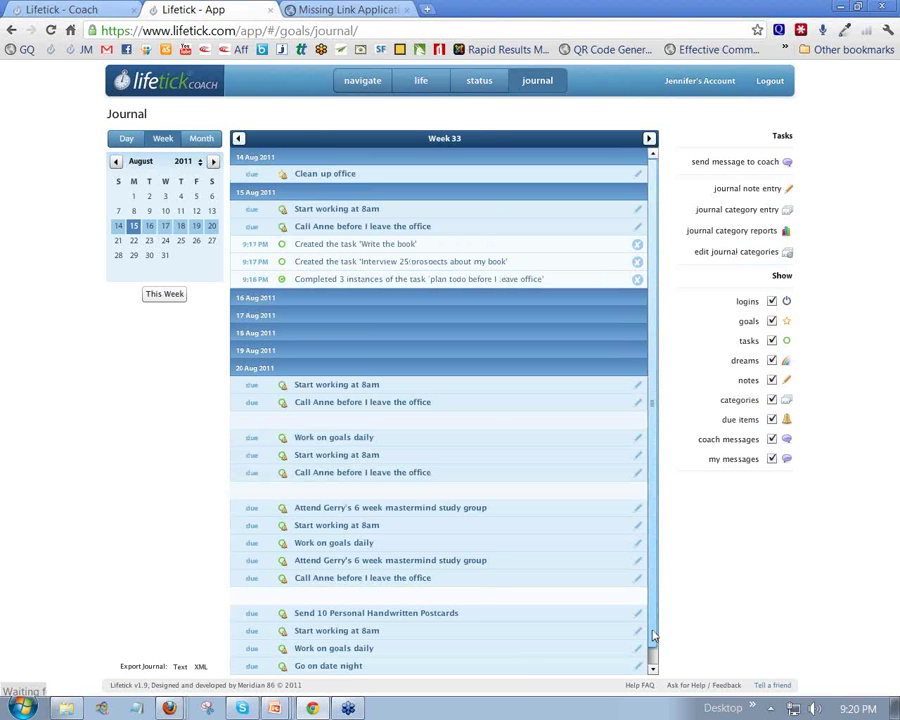
pyautogui.moveTo(653, 635); pyautogui.dragTo(656, 658)
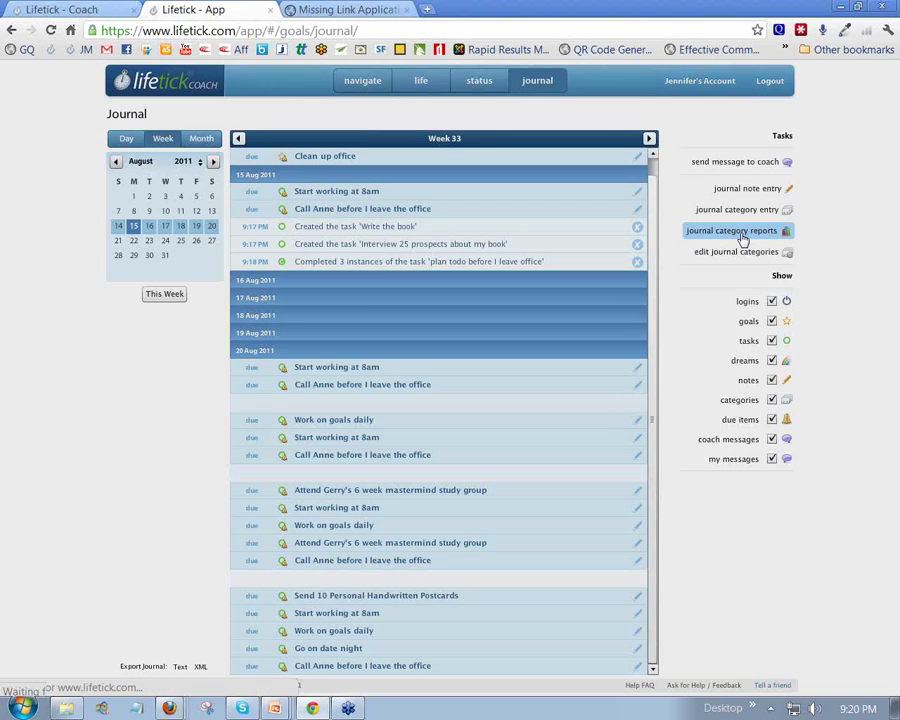
# Run a cumulative monthly journal report for "Income In the bank" covering Sep 2010 to Aug 2011, and view its summary and chart.
pyautogui.click(450, 269)
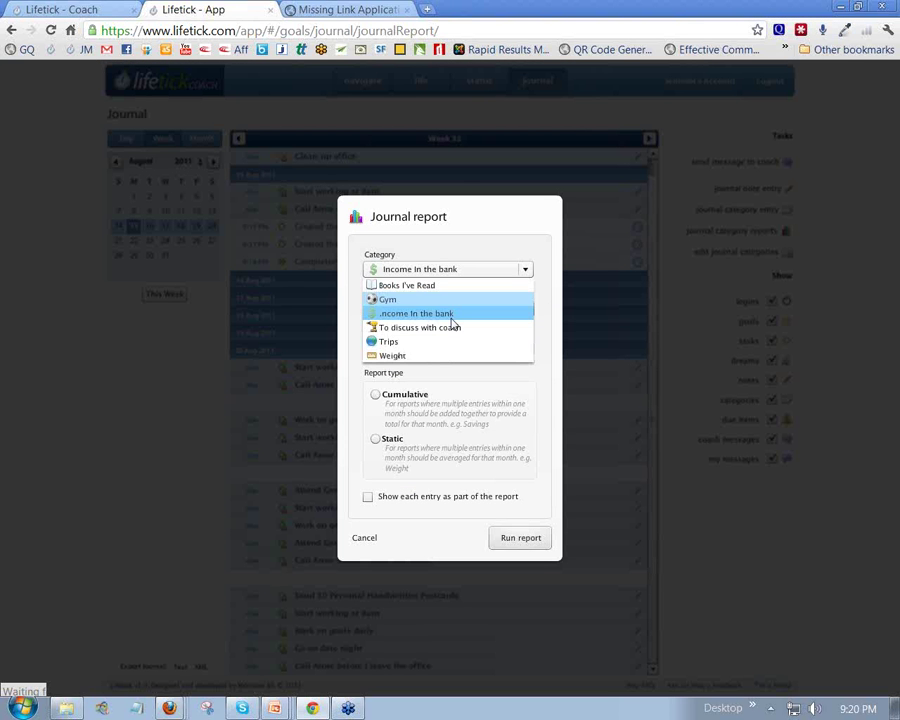
pyautogui.click(444, 312)
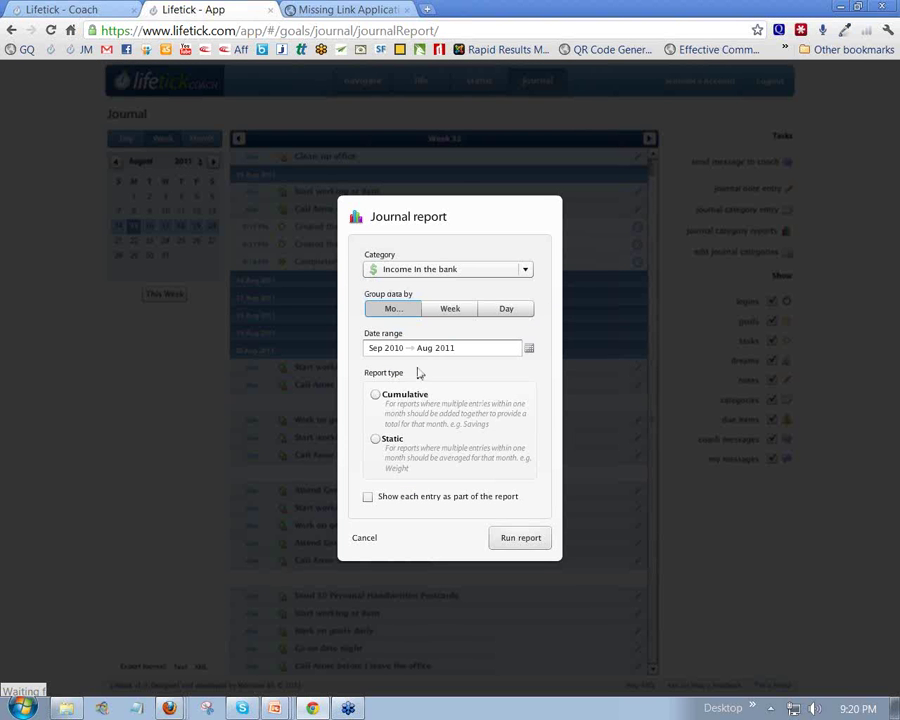
pyautogui.click(375, 395)
pyautogui.click(522, 539)
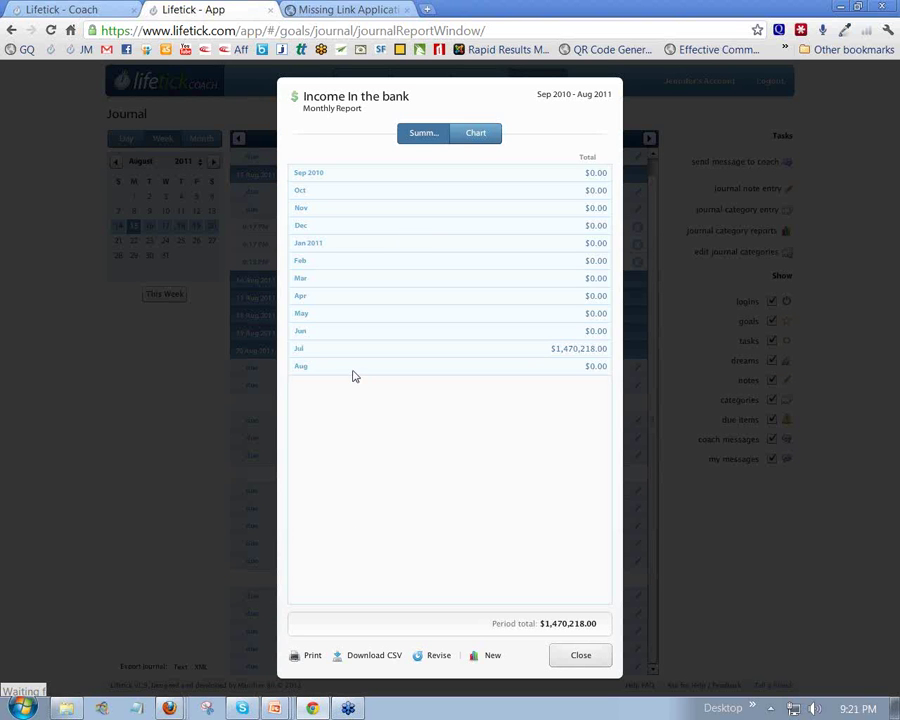
pyautogui.click(484, 135)
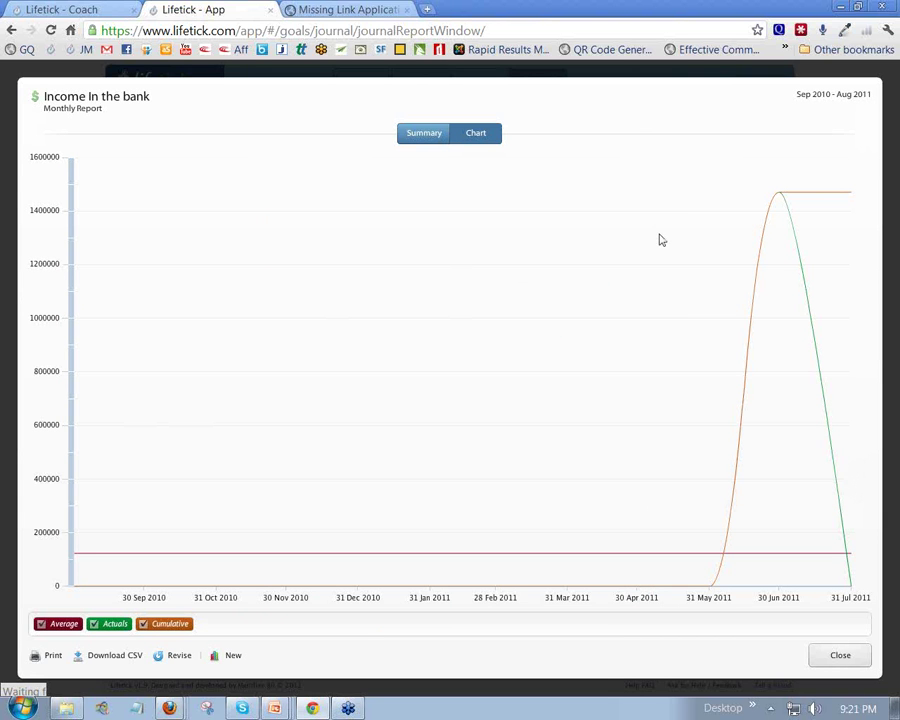
pyautogui.click(840, 656)
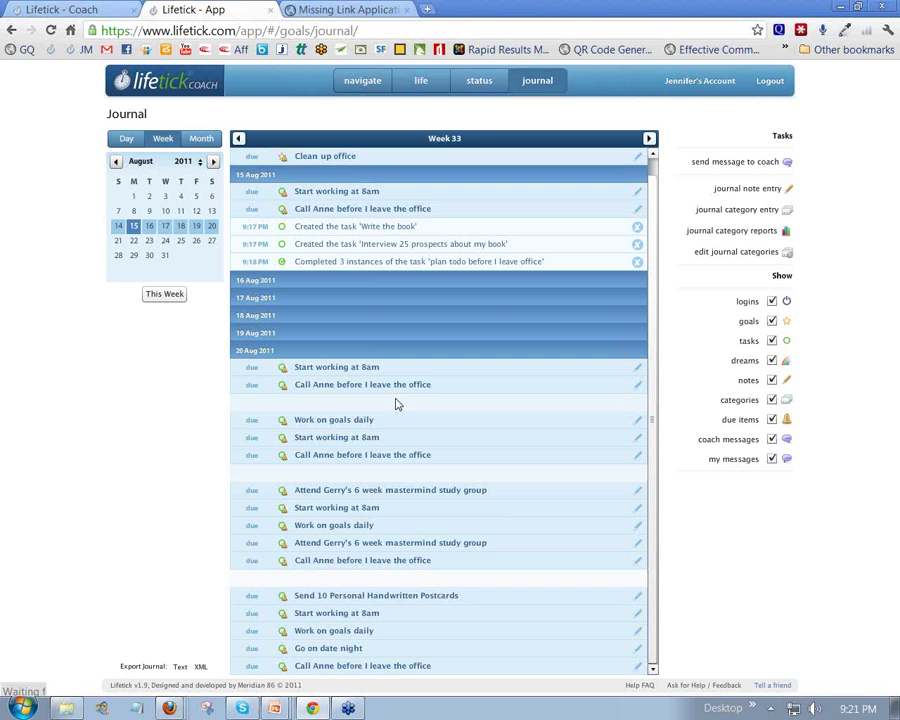
# Switch to Lifetick Coach, open the first listed client's goals and examine the tasks under "Clean up office".
pyautogui.click(66, 12)
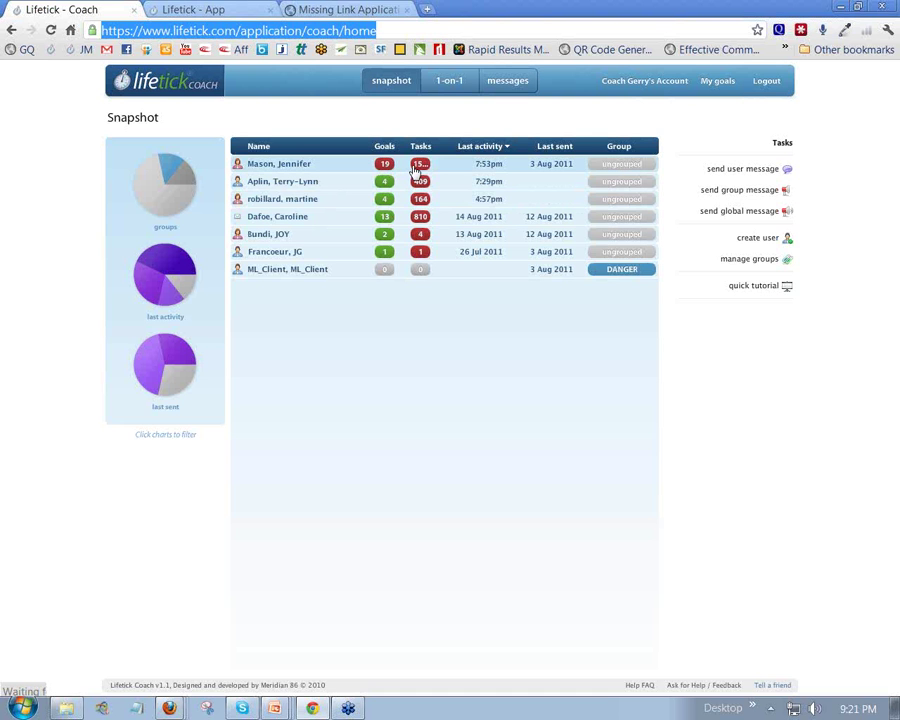
pyautogui.click(293, 170)
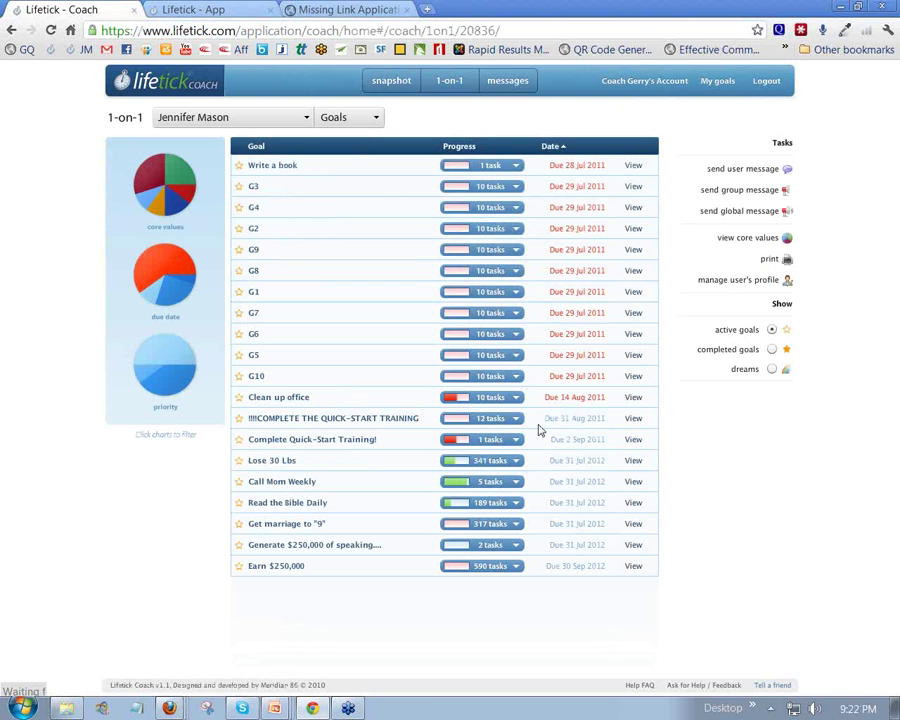
pyautogui.click(515, 397)
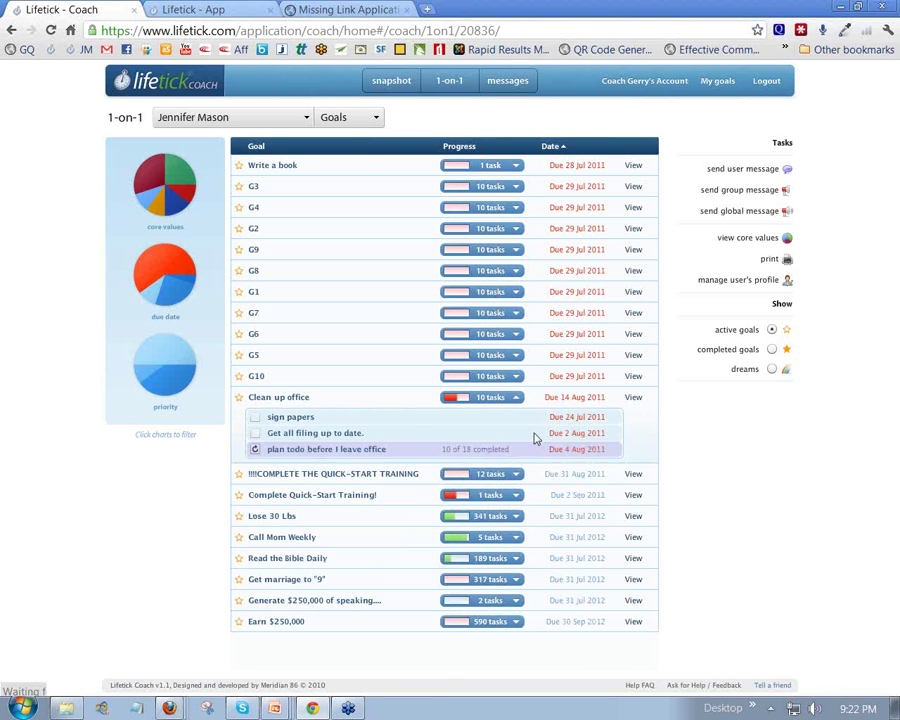
# Send the client a message titled "sign the damn papers" with the lines "dont' make go there." and "You'll be sorry!".
pyautogui.click(746, 172)
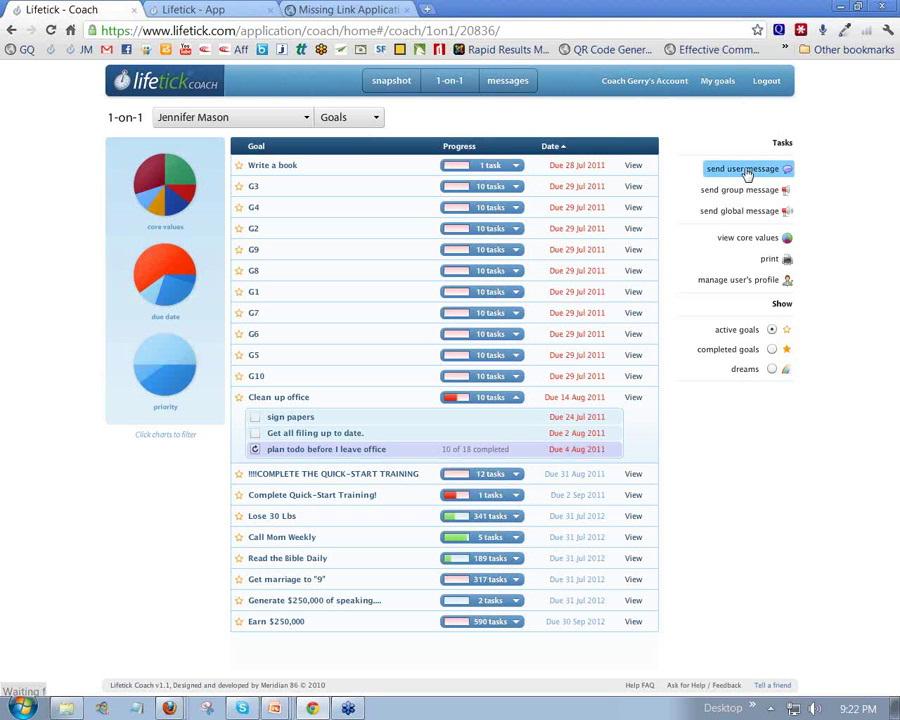
pyautogui.write('sign the dam')
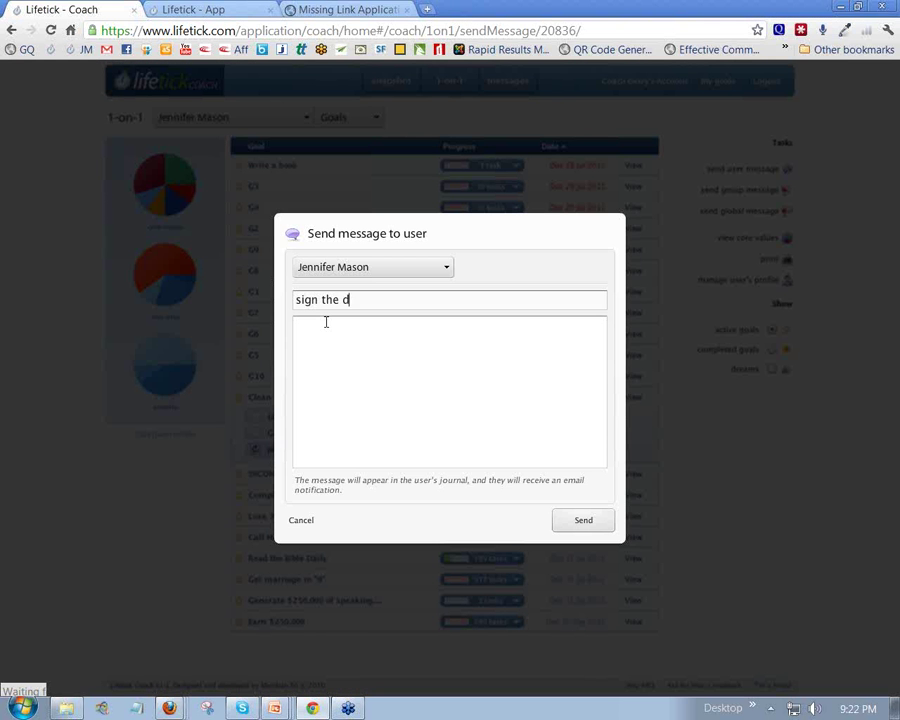
pyautogui.write('papers')
pyautogui.click(326, 322)
pyautogui.write("dont' make go there.")
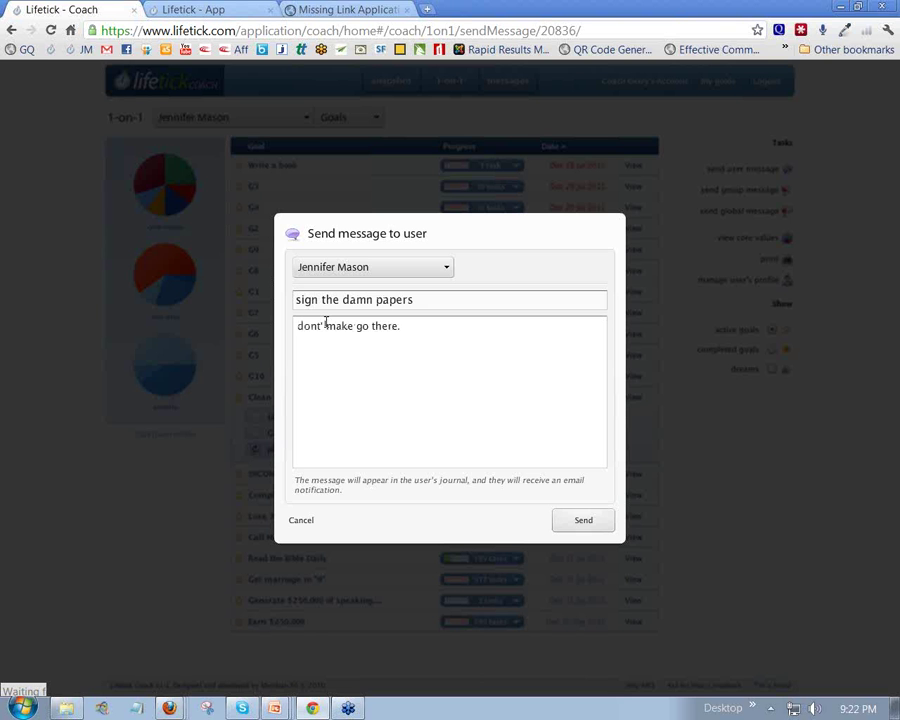
pyautogui.press('Return')
pyautogui.write("You'll be sorry!")
pyautogui.click(586, 524)
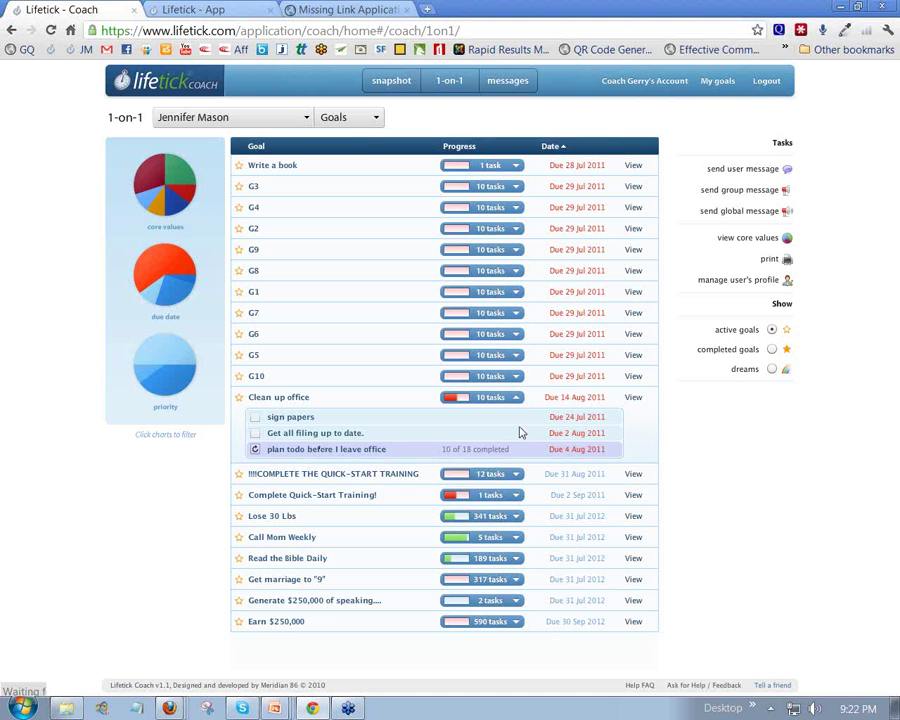
# Check the client's task progress under "Call Mom Weekly", and switch the 1-on-1 view to the client's journal.
pyautogui.click(515, 397)
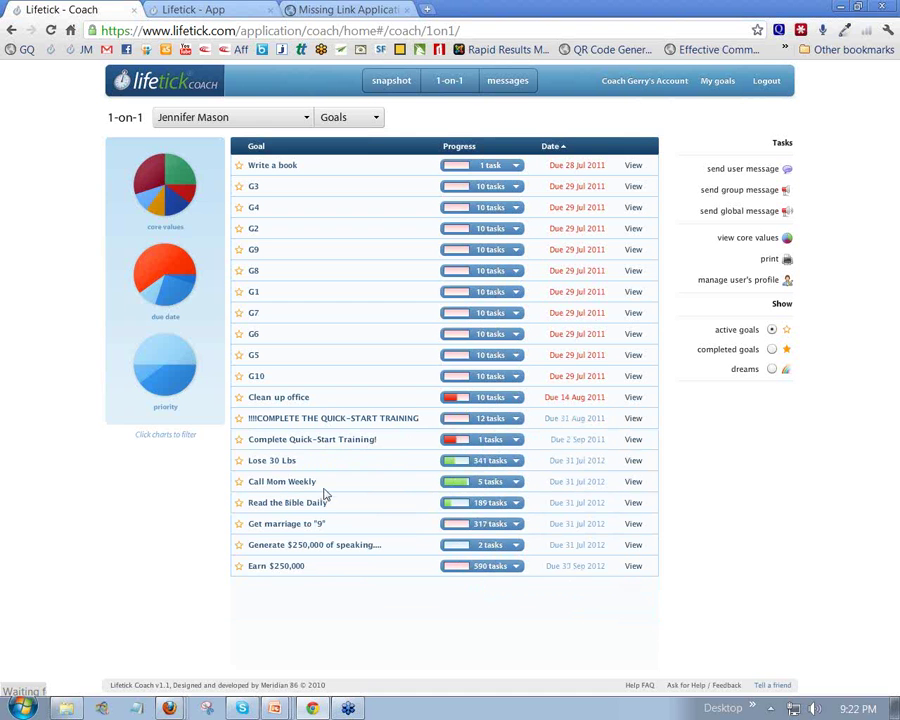
pyautogui.click(516, 481)
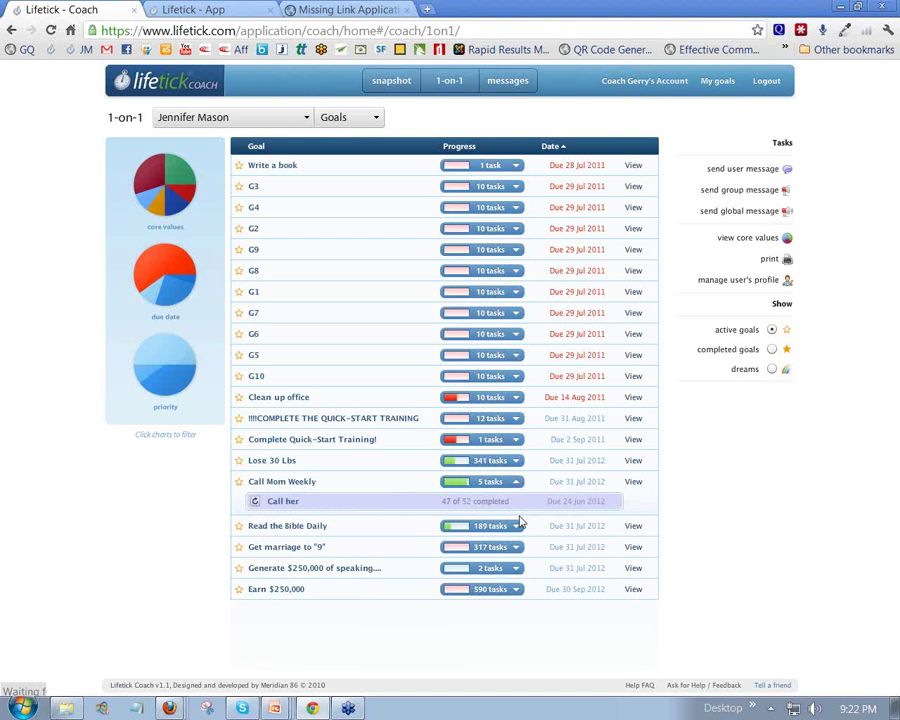
pyautogui.click(370, 117)
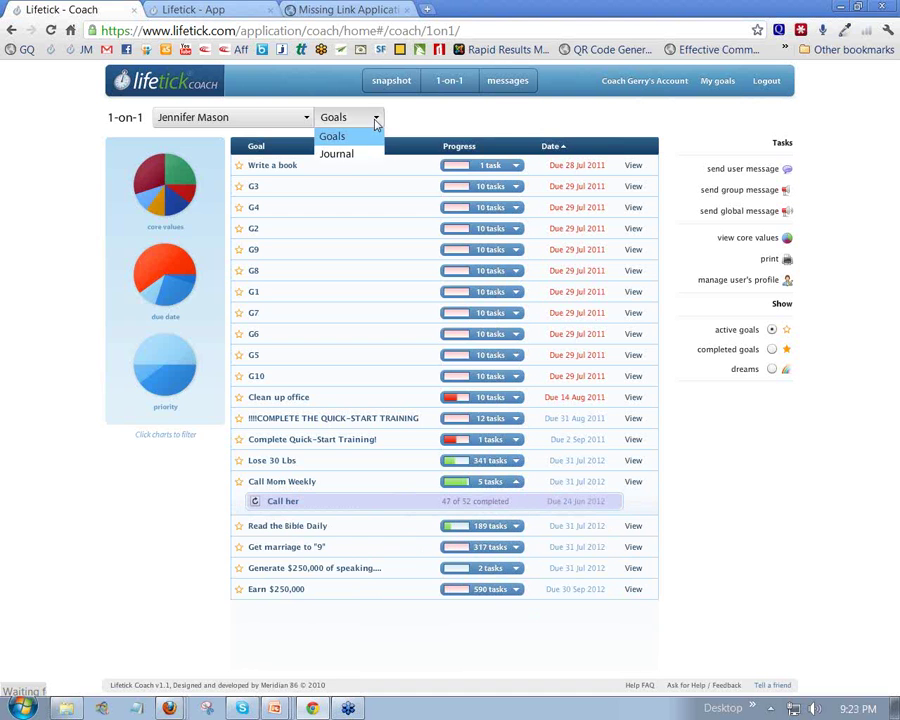
pyautogui.click(350, 154)
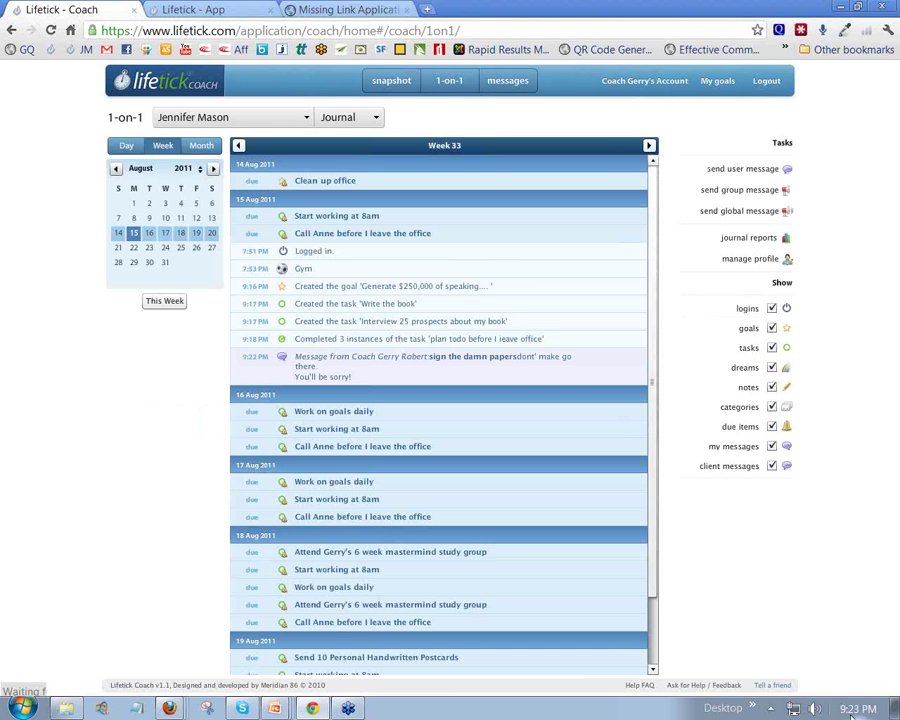
pyautogui.moveTo(846, 711)
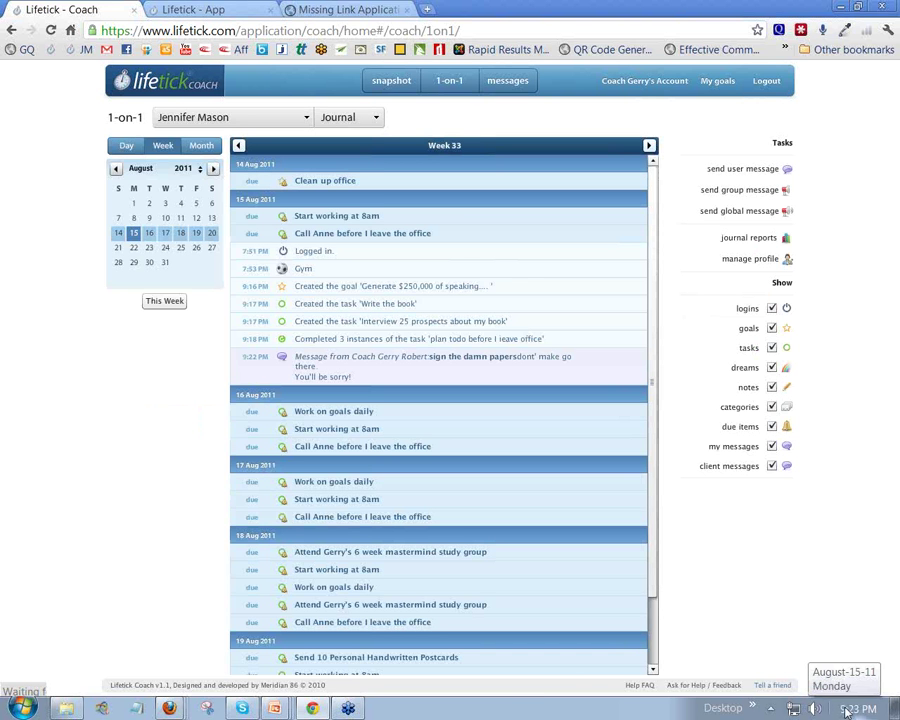
# Examine the client's 15 Aug 2011 journal entries, from the login and created goal and tasks to the coach's message.
pyautogui.tripleClick(332, 252)
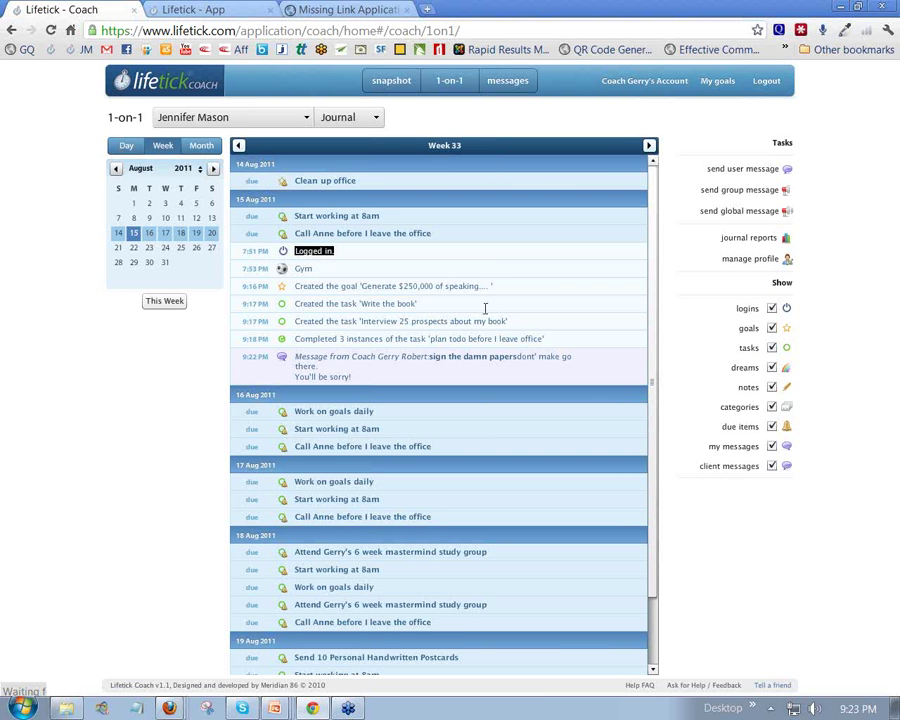
pyautogui.click(371, 287)
pyautogui.doubleClick(371, 287)
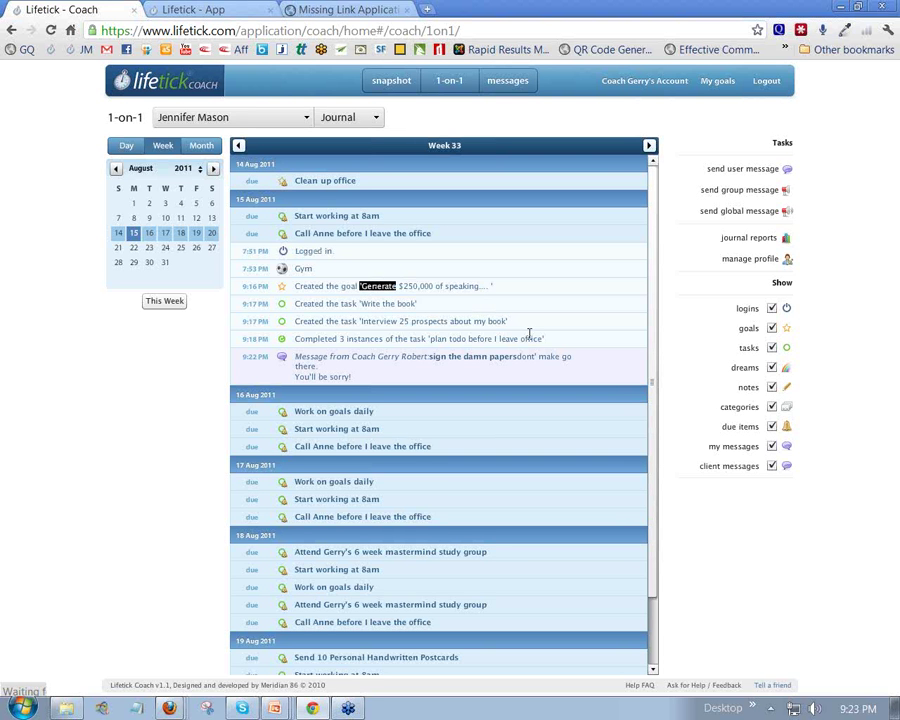
pyautogui.tripleClick(412, 303)
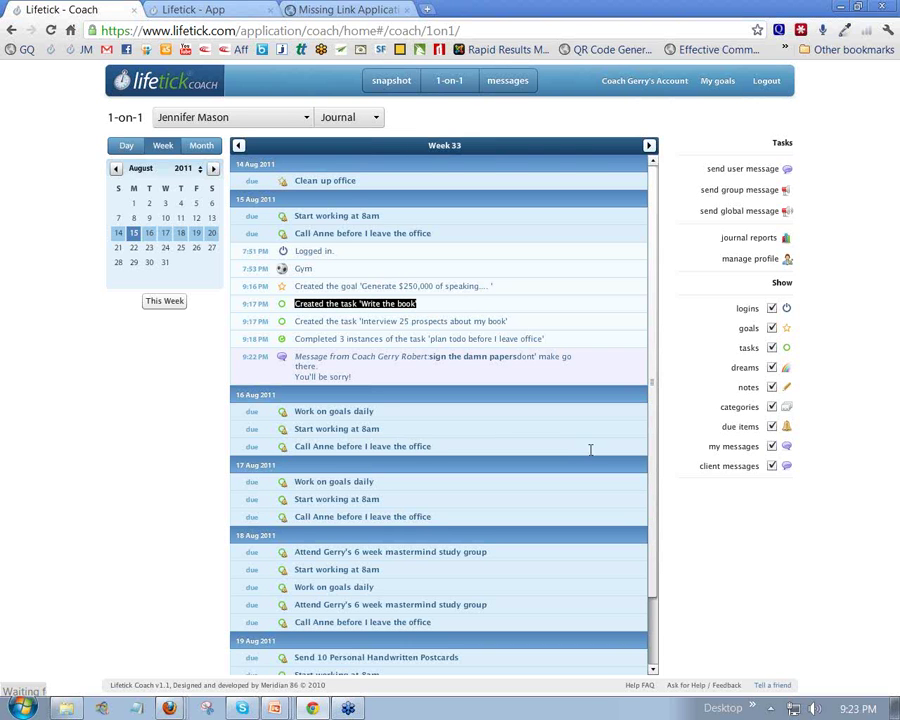
pyautogui.click(296, 357)
pyautogui.moveTo(296, 357); pyautogui.dragTo(444, 416)
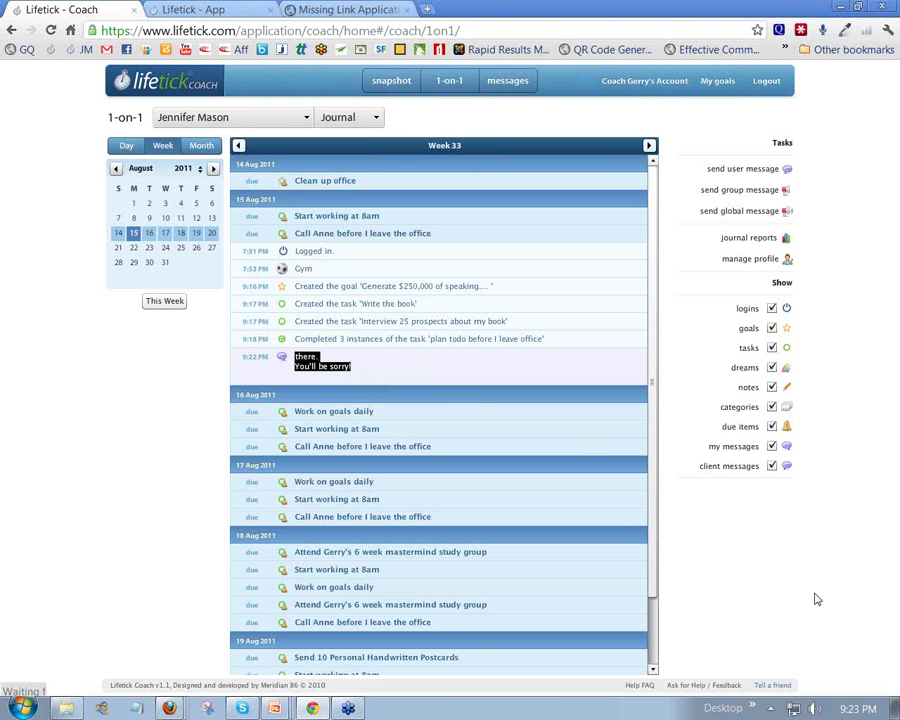
# Switch to the client's Lifetick app, save the profile in the account settings, and return to the journal.
pyautogui.click(192, 12)
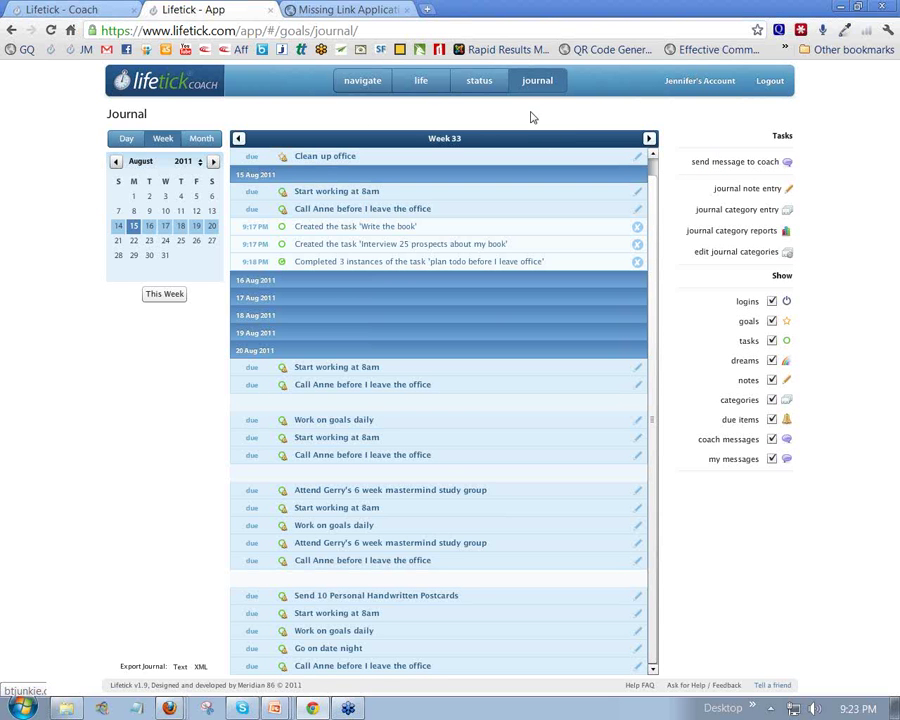
pyautogui.click(708, 84)
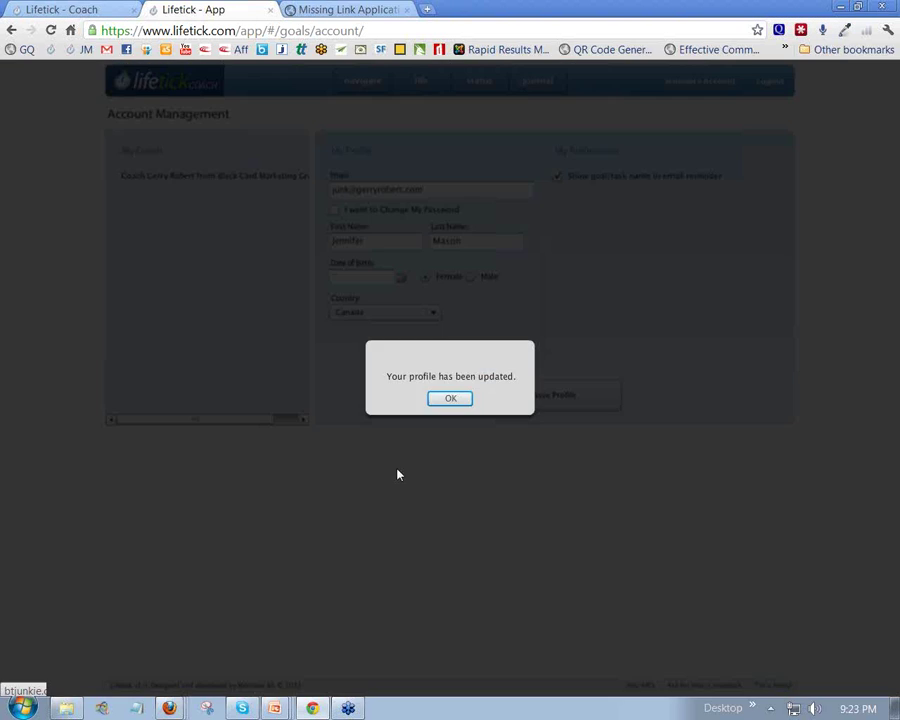
pyautogui.click(448, 452)
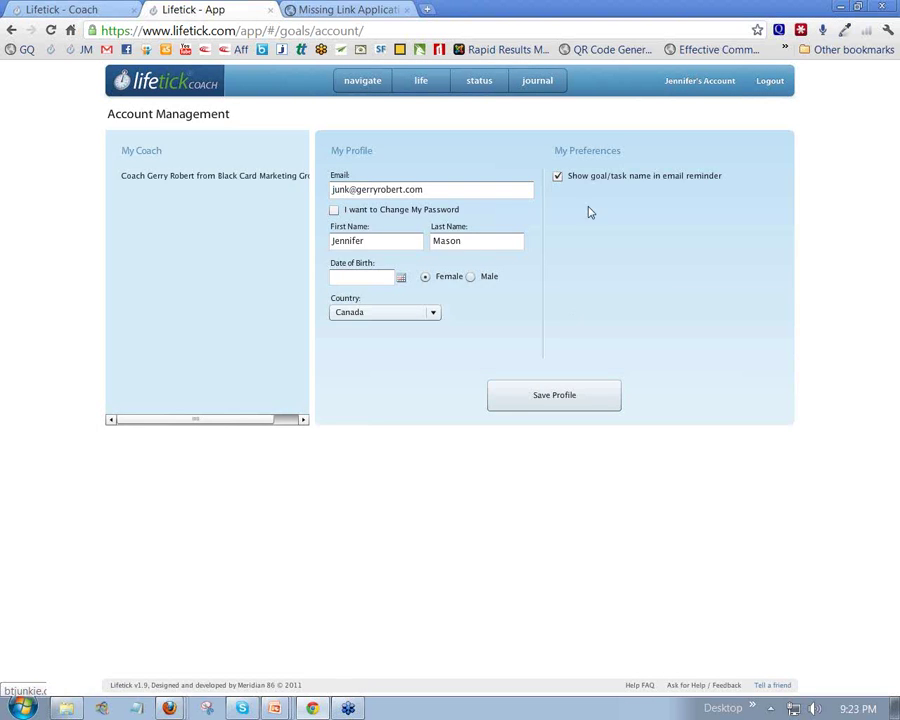
pyautogui.click(541, 80)
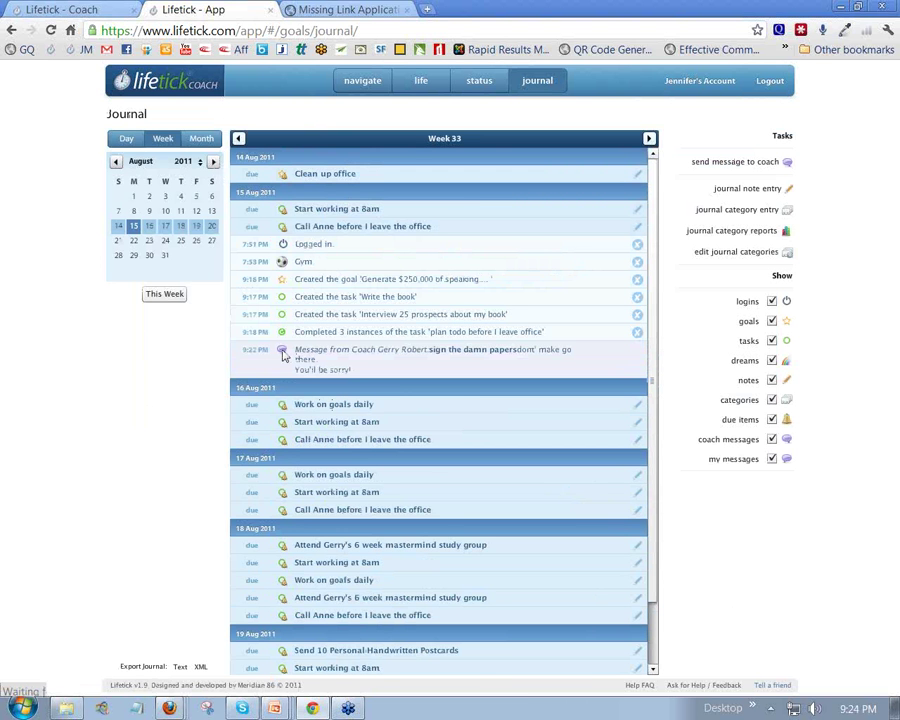
# Filter the client's journal to show only coach messages, and highlight the text of the message "sign the damn papers".
pyautogui.click(771, 458)
pyautogui.click(771, 420)
pyautogui.click(771, 400)
pyautogui.click(771, 380)
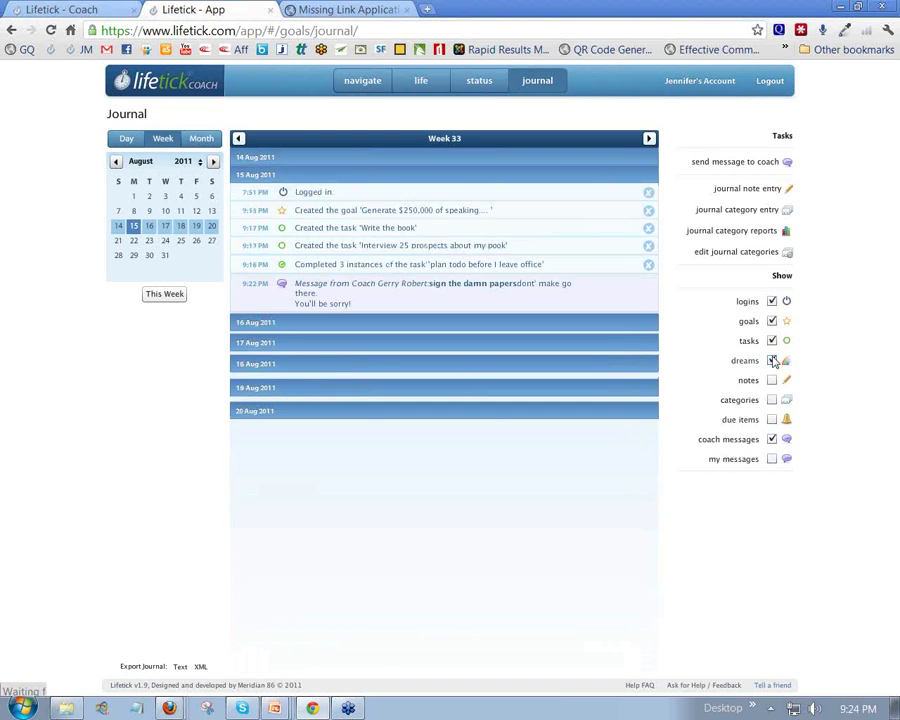
pyautogui.click(771, 340)
pyautogui.click(771, 301)
pyautogui.click(771, 321)
pyautogui.click(771, 361)
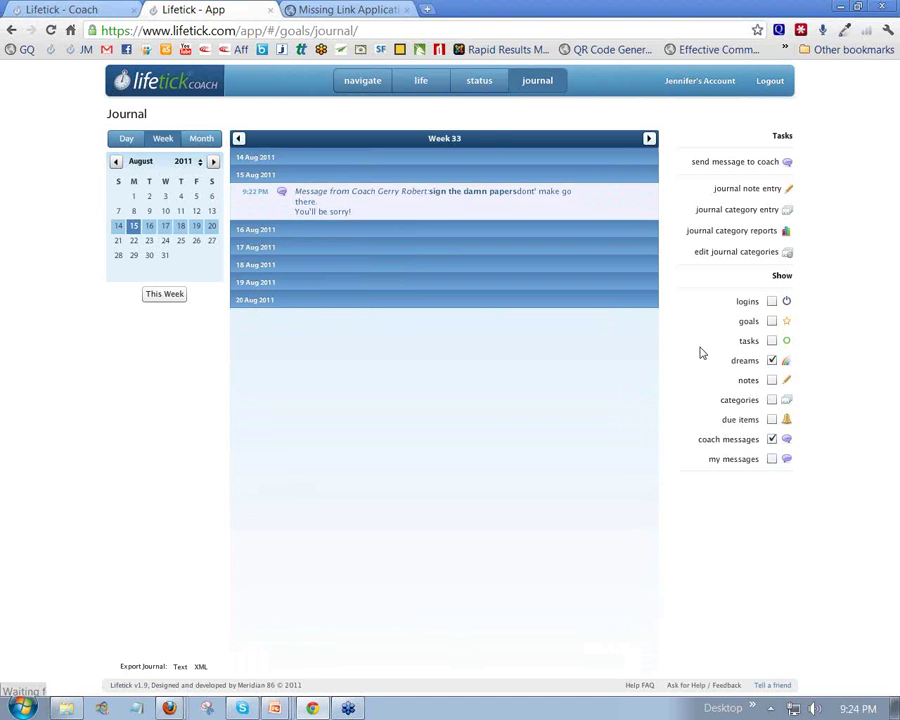
pyautogui.doubleClick(310, 191)
pyautogui.moveTo(432, 190); pyautogui.dragTo(614, 209)
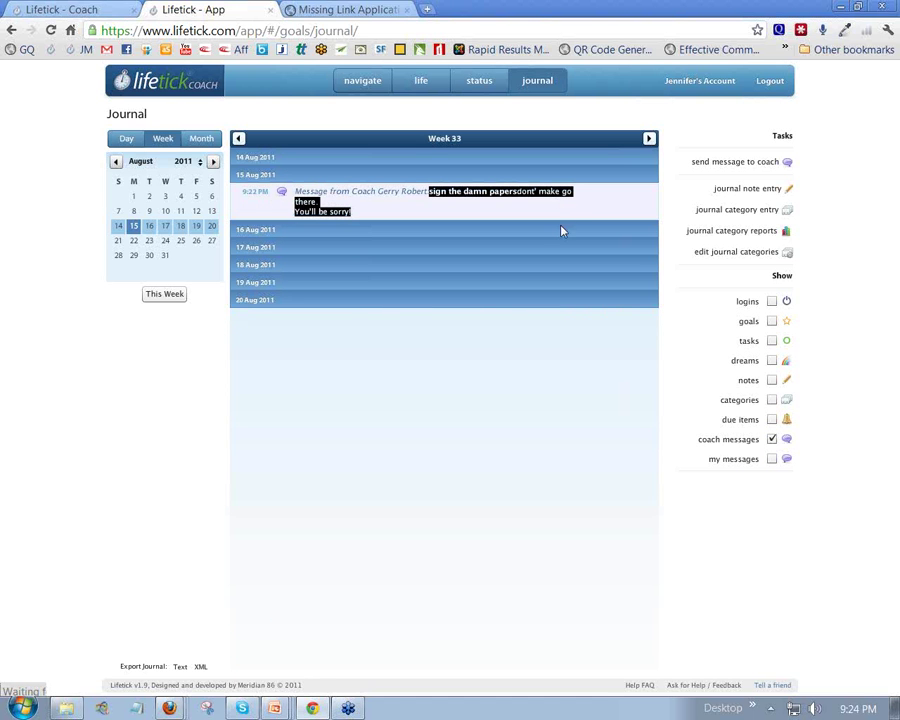
# Send the coach a message with the subject "Oky" and the text "i'll go do it now1!!!12".
pyautogui.click(731, 171)
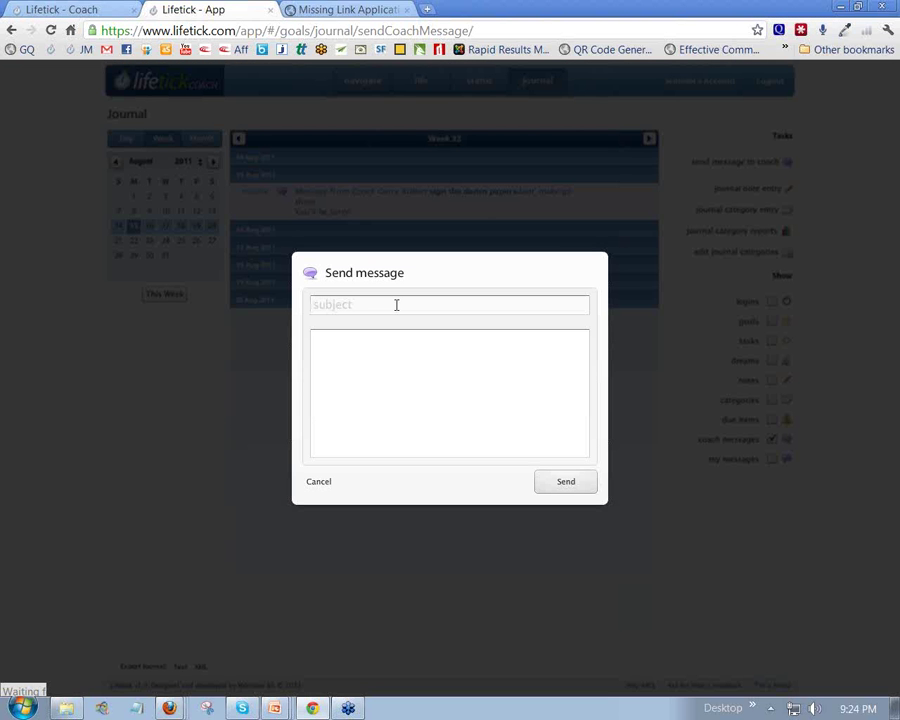
pyautogui.write('Oky')
pyautogui.press('Tab')
pyautogui.write("i'll g")
pyautogui.press('BackSpace')
pyautogui.write('go do it h')
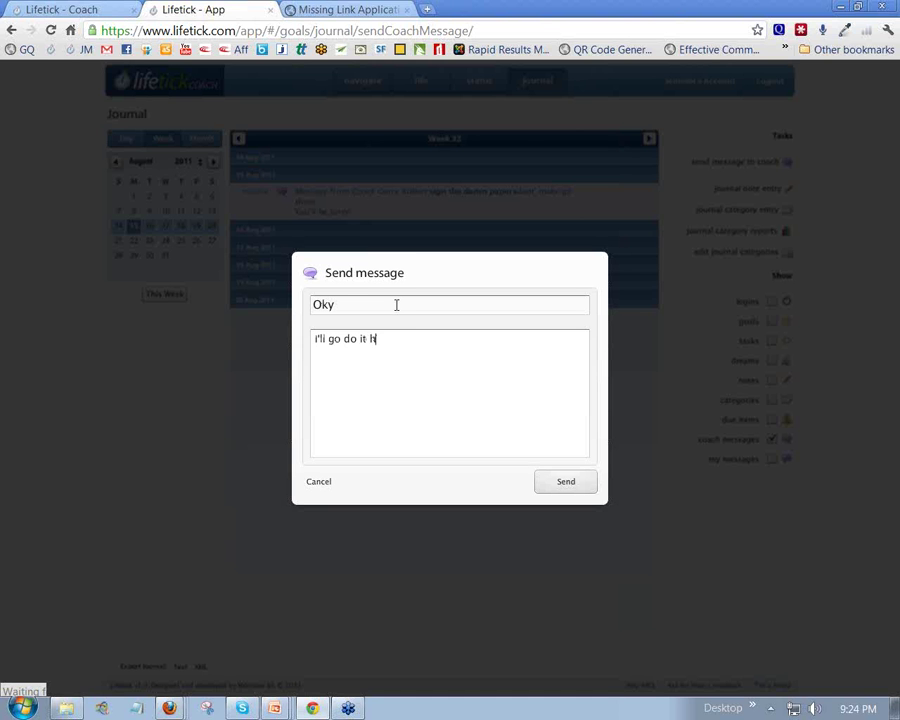
pyautogui.press('BackSpace')
pyautogui.write('now1!!!12')
pyautogui.click(565, 481)
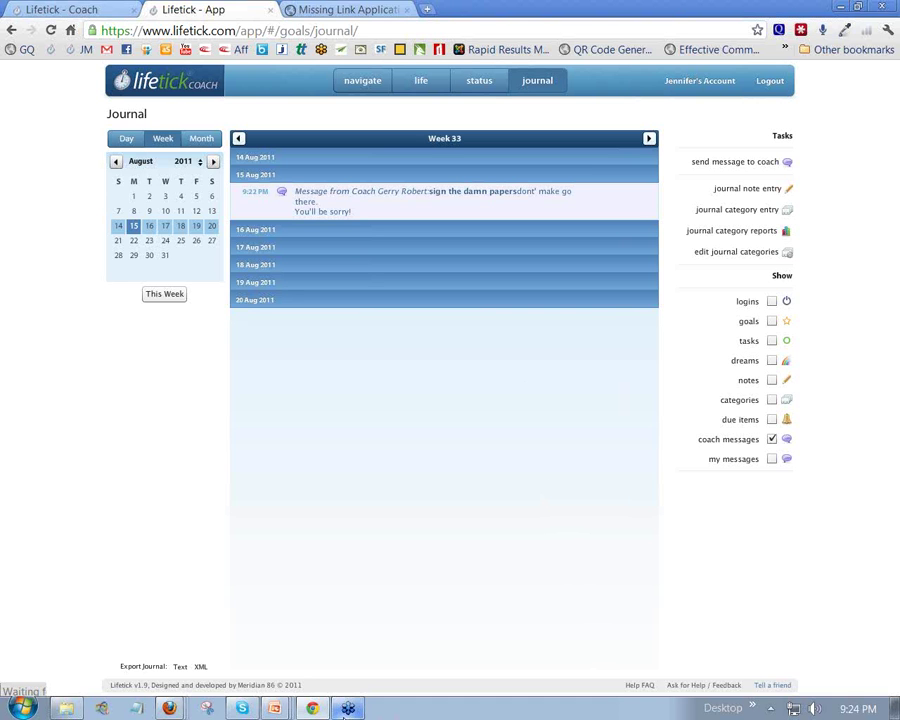
# Switch to the PowerPoint presentation ml_offer_2.pptx.ppt and advance from the mobile app slide to the coach snapshot slide.
pyautogui.click(274, 708)
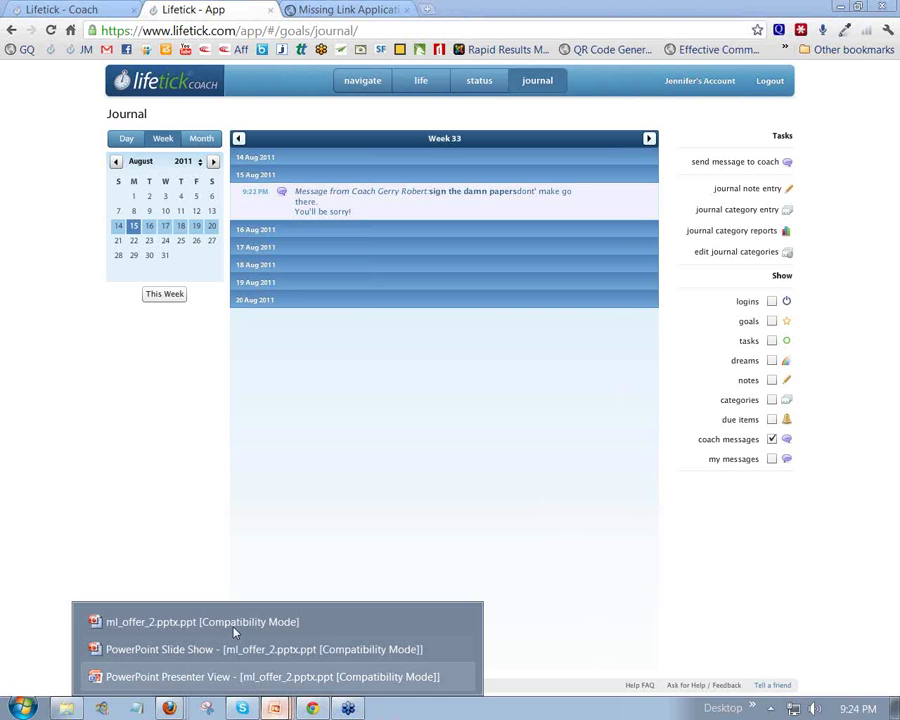
pyautogui.click(235, 631)
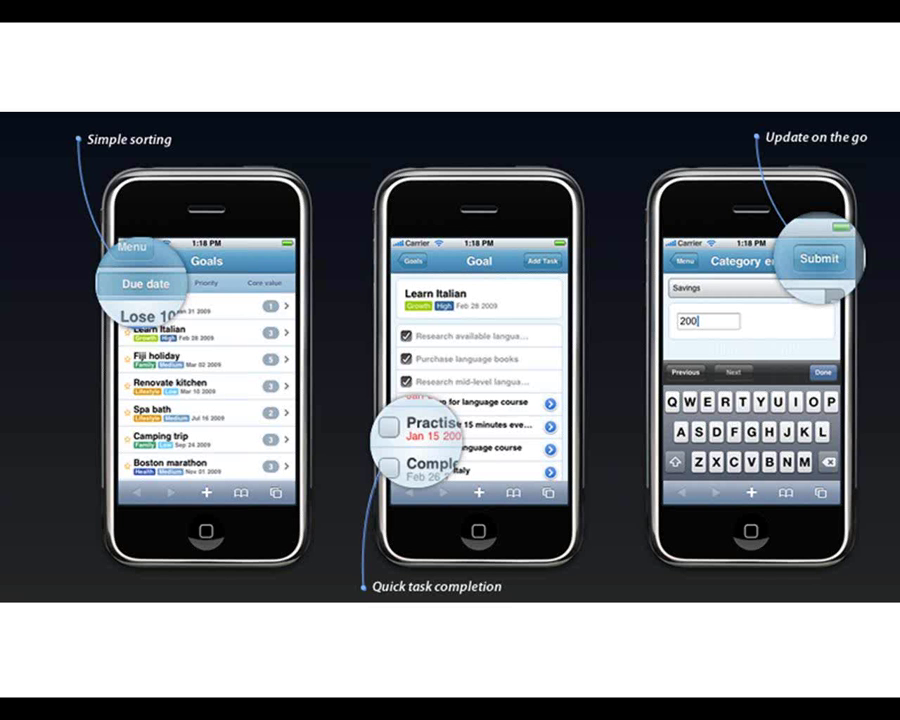
pyautogui.click(474, 257)
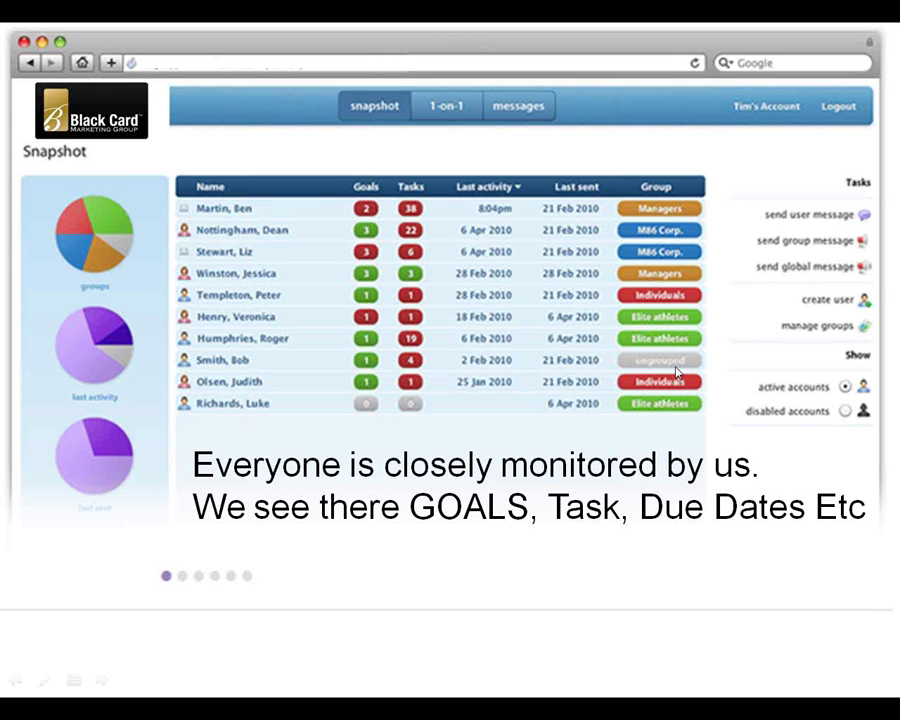